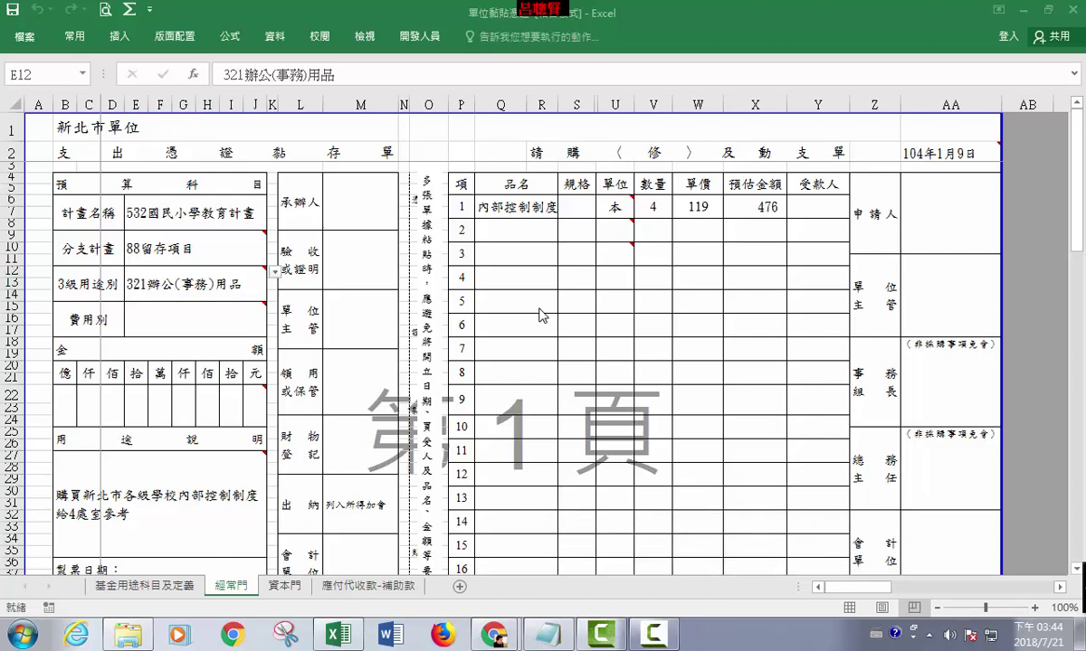
- Browse E12's dropdown of expense categories, leaving 321辦公(事務)用品 selected
left_click(262, 276)
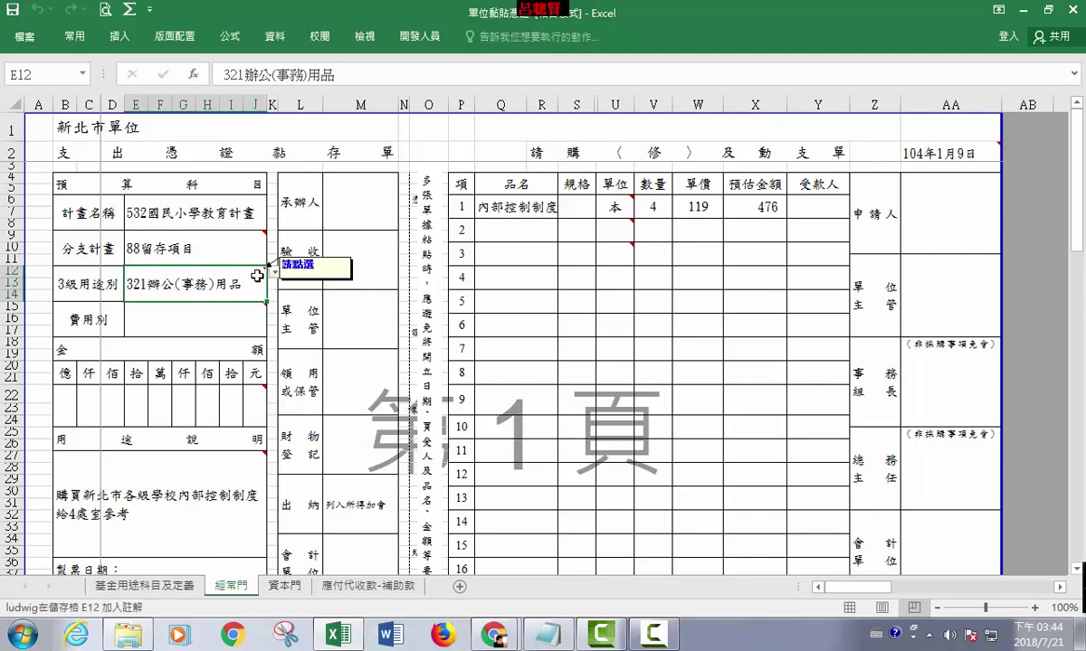
left_click(275, 274)
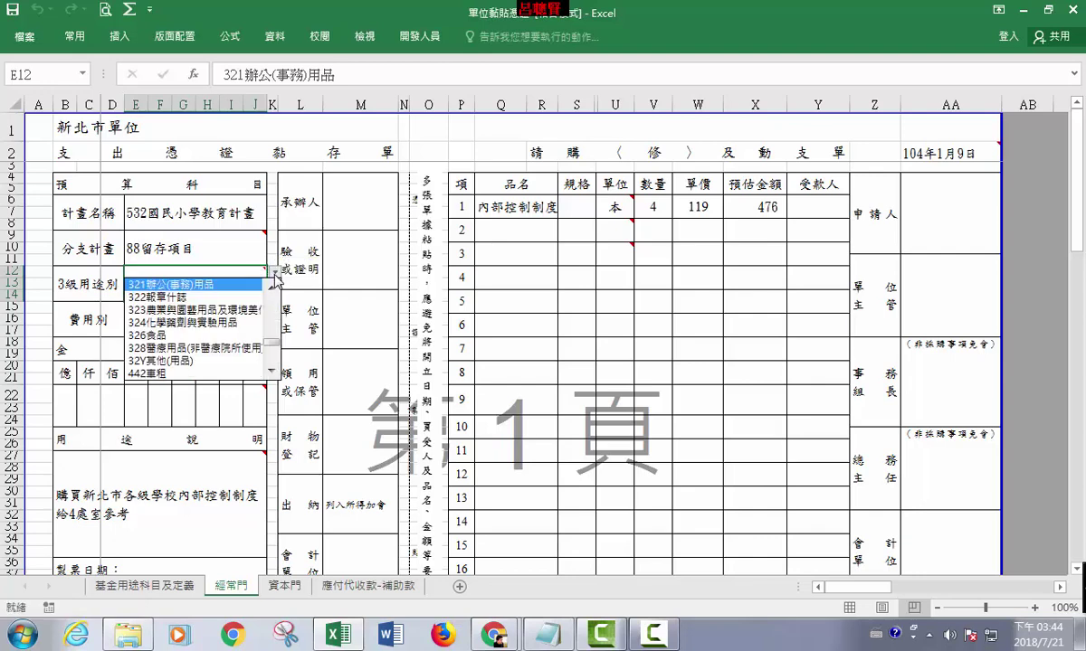
left_click_drag(270, 345, 268, 385)
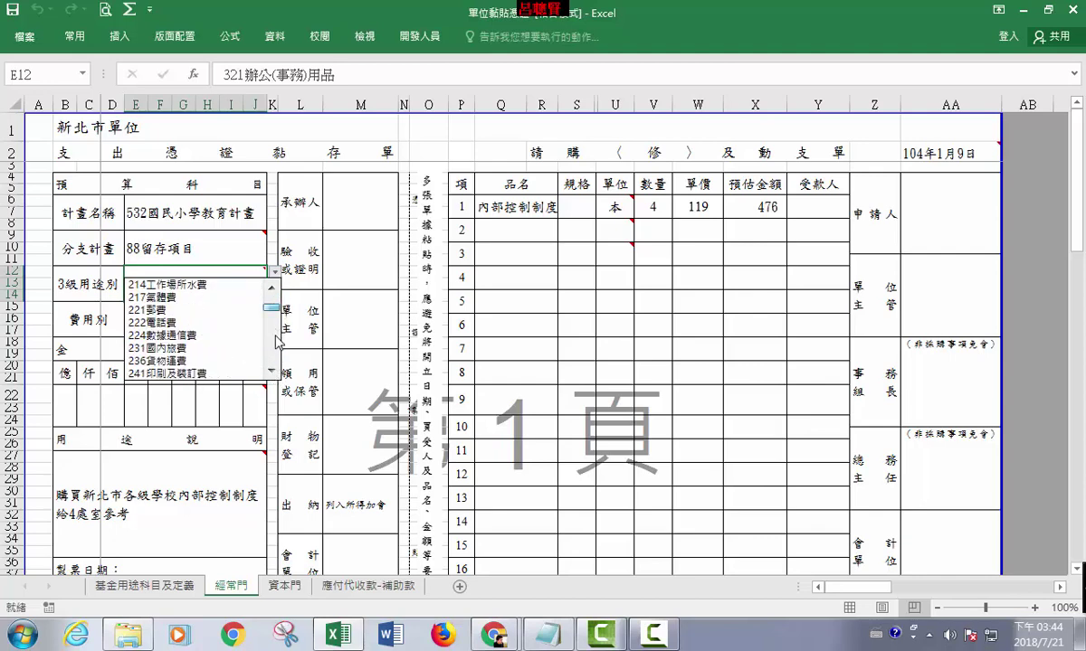
key("Escape")
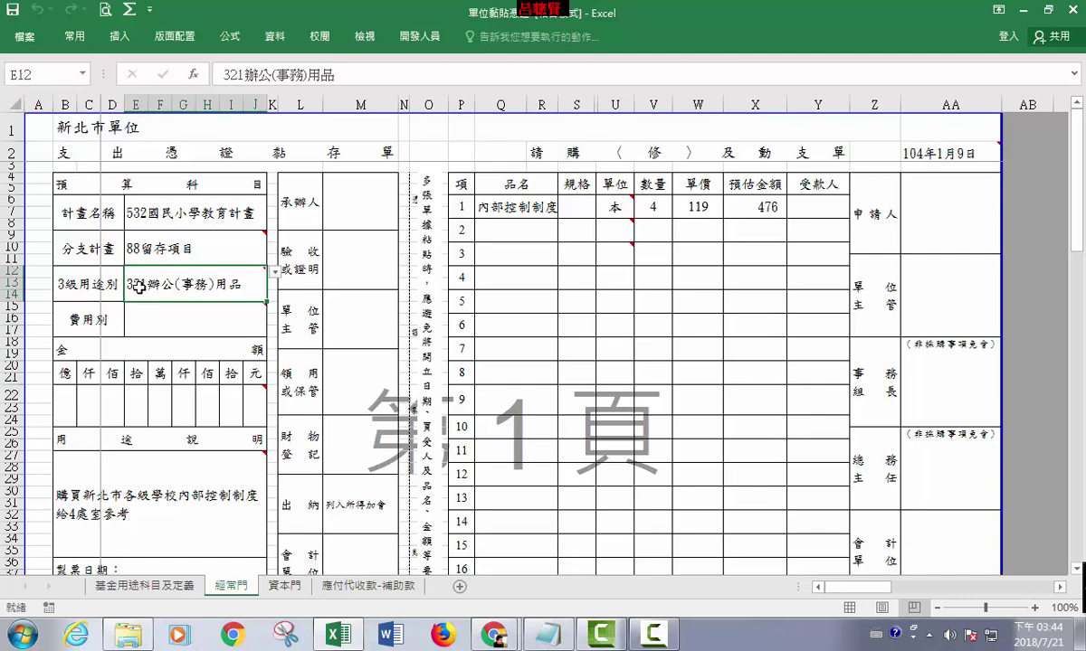
mouse_move(154, 292)
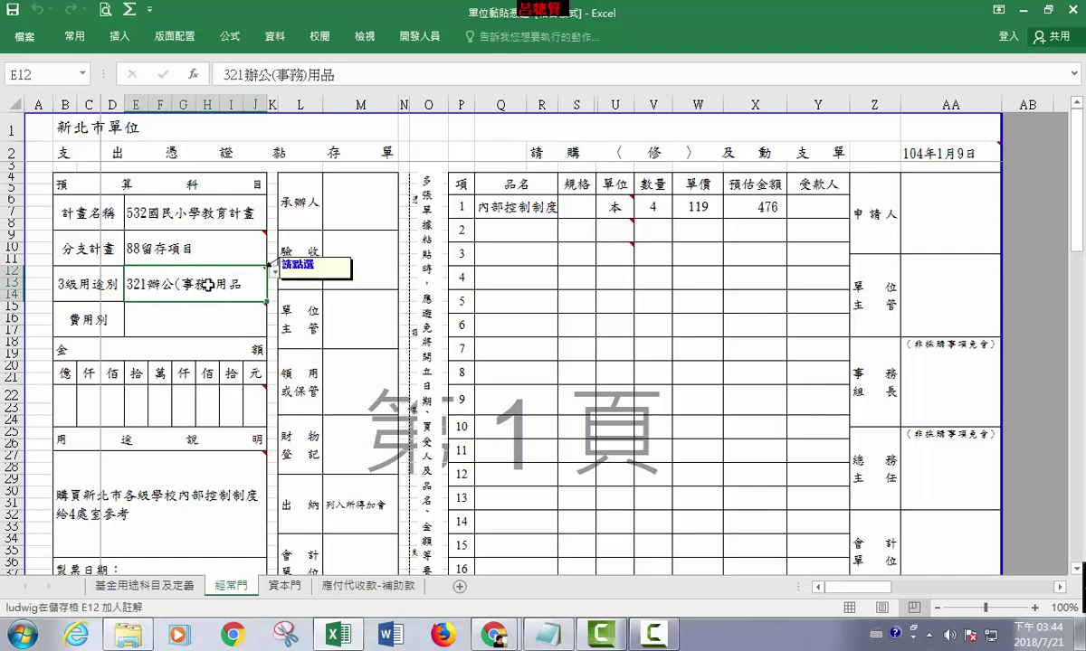
left_click(275, 37)
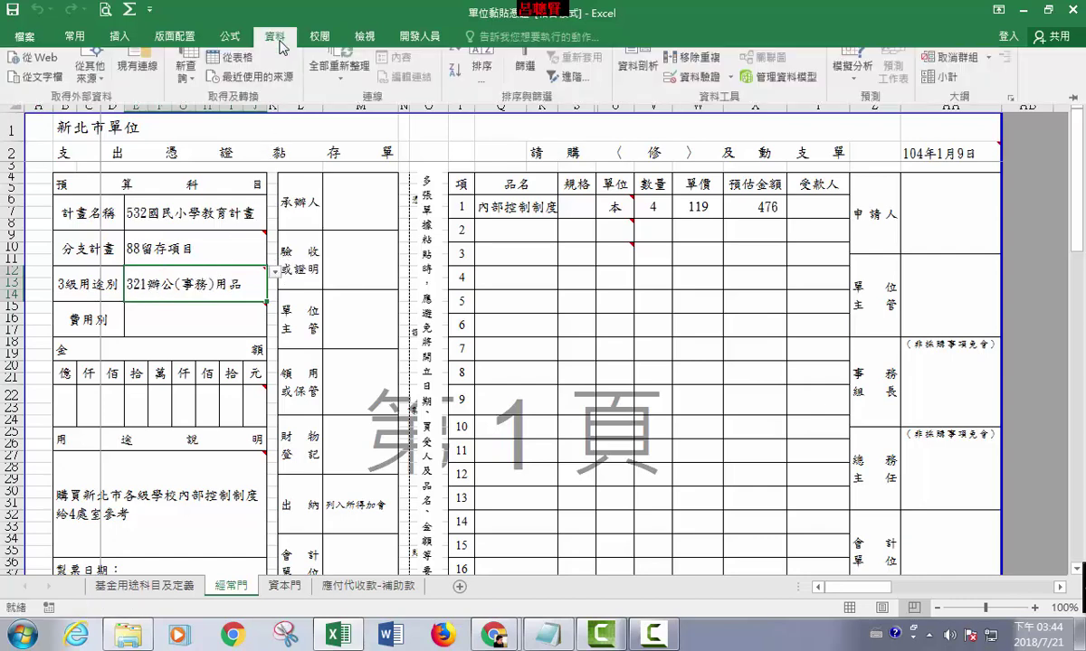
left_click(687, 100)
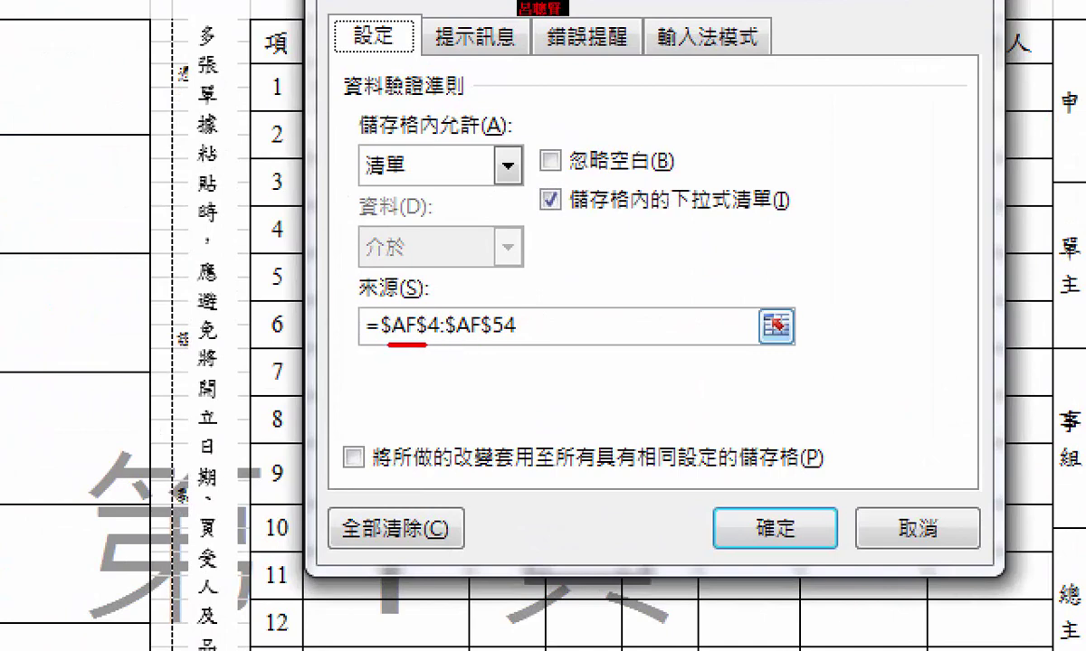
left_click_drag(455, 342, 514, 332)
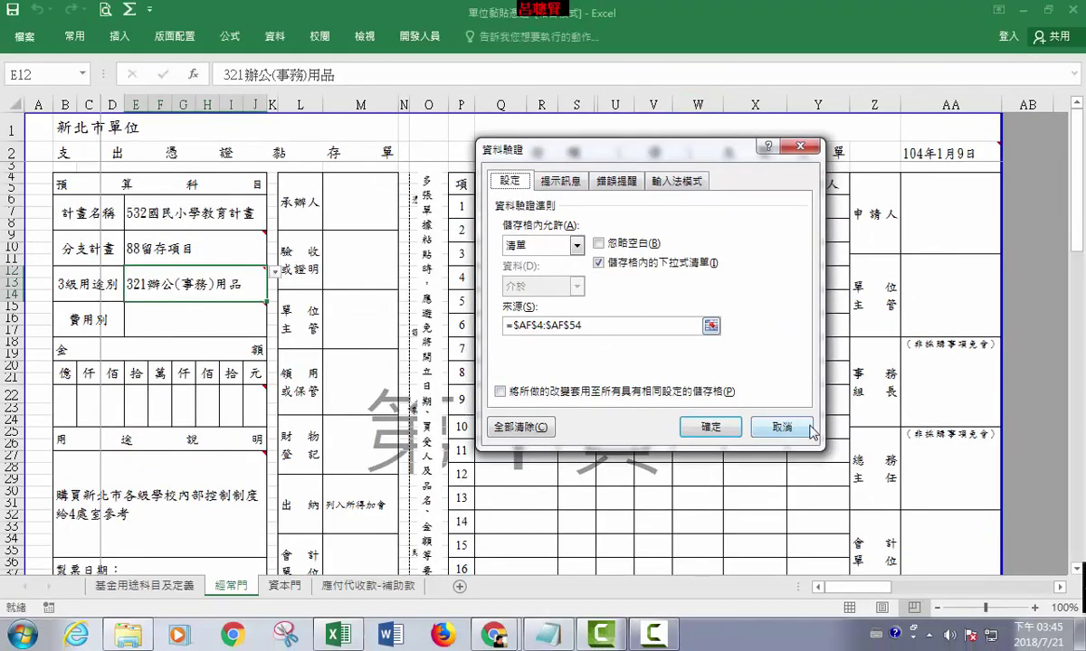
left_click(763, 407)
- Enter 99ok in cell AF55, just below the AF4:AF54 category list
left_click_drag(825, 587, 995, 583)
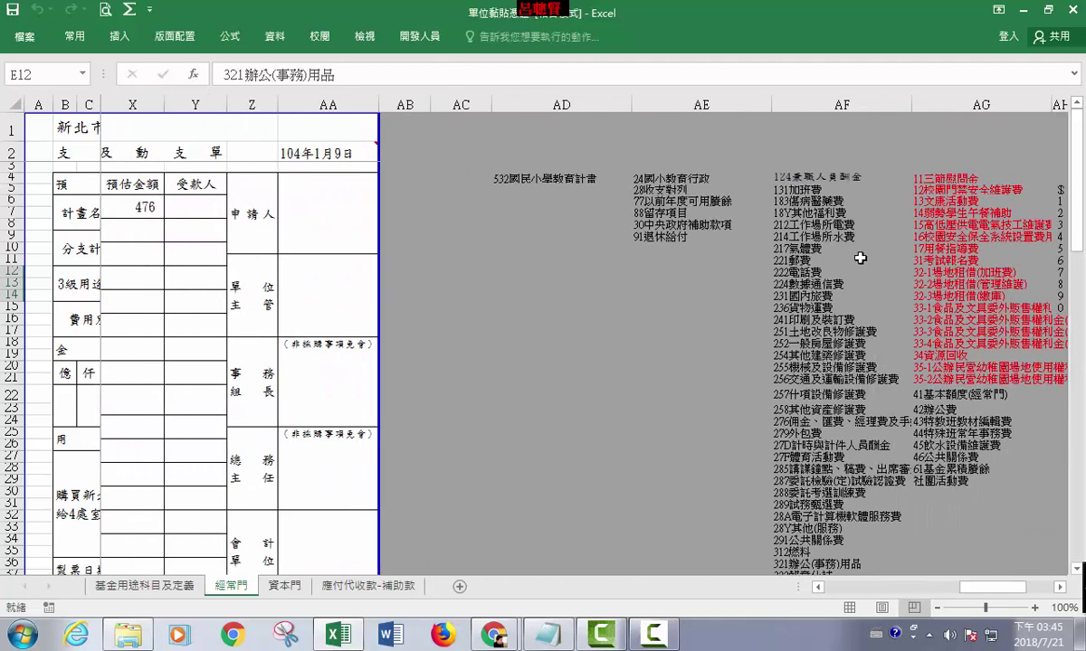
left_click(829, 179)
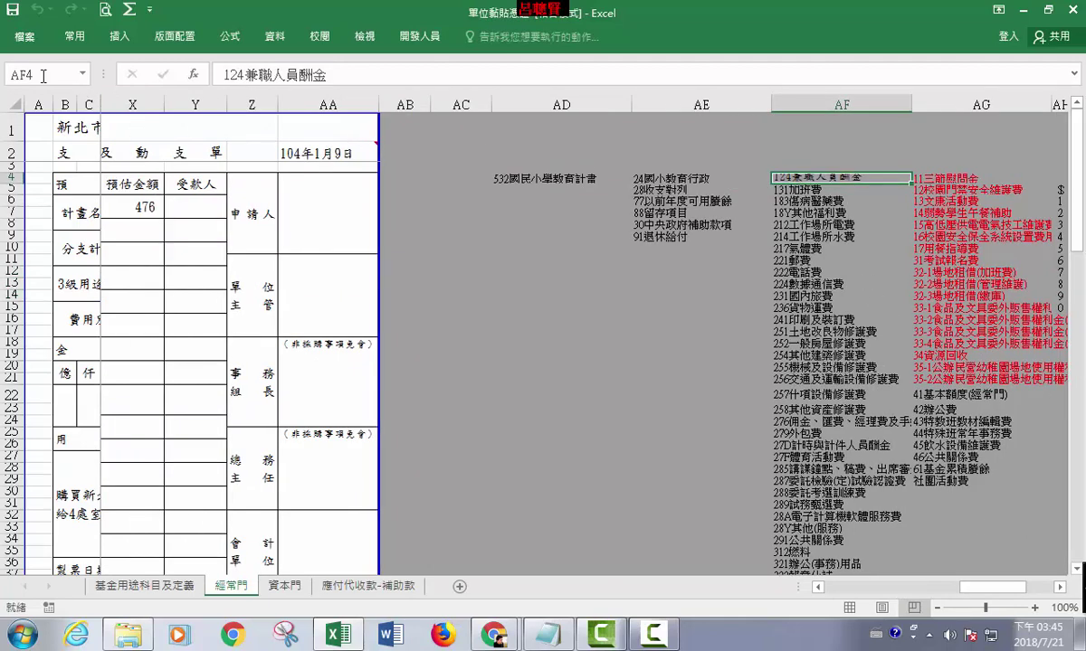
left_click_drag(1076, 237, 1076, 506)
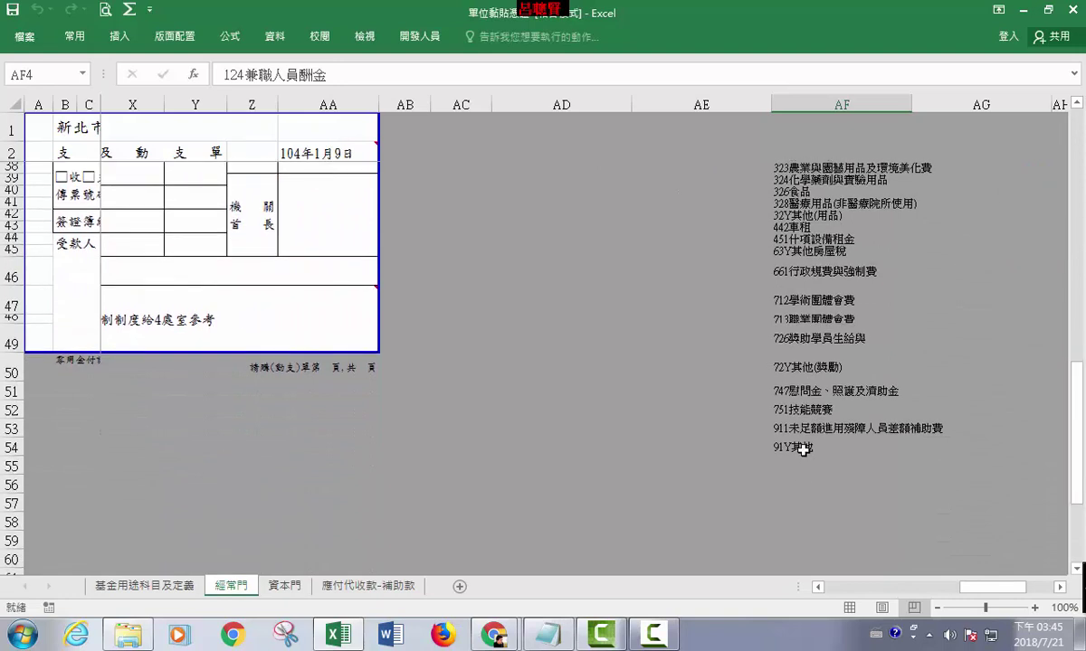
left_click(803, 448)
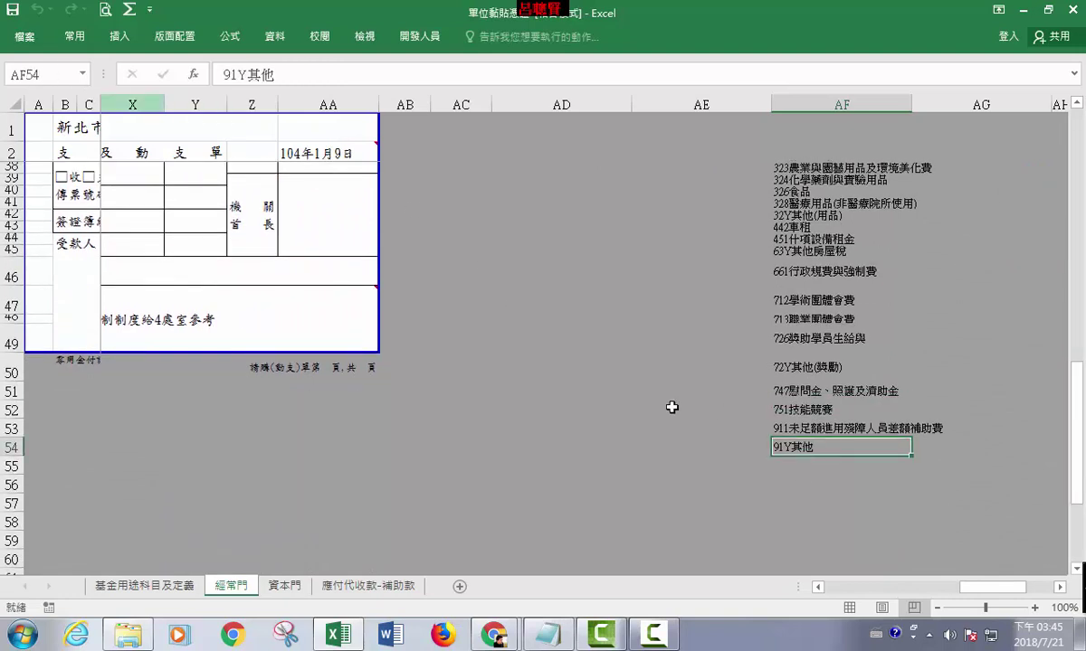
double_click(789, 466)
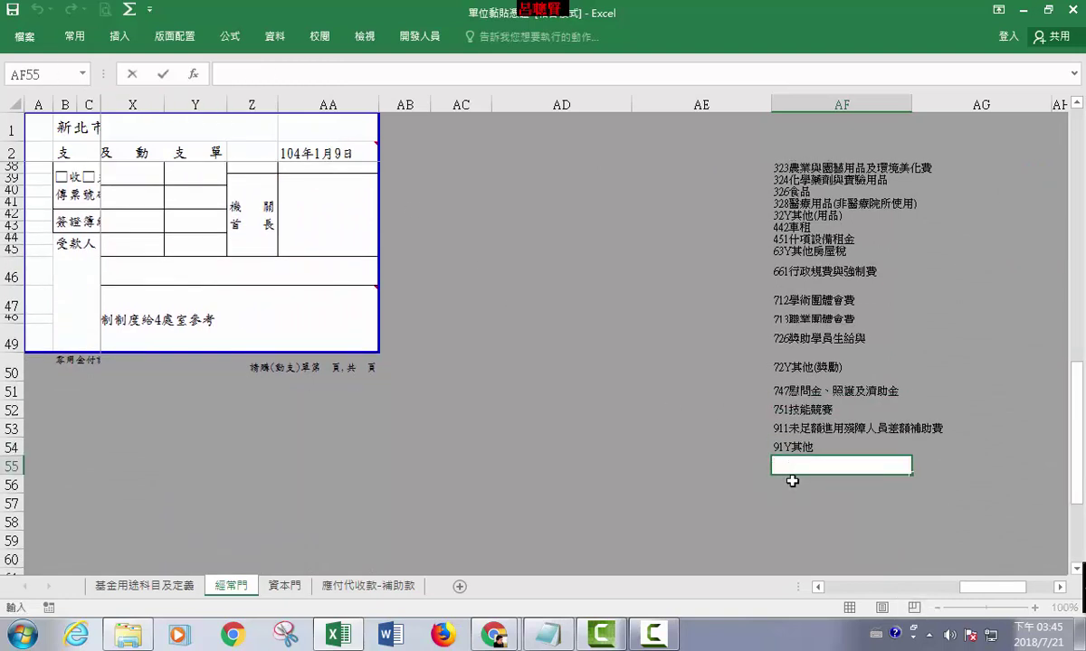
type("99ok")
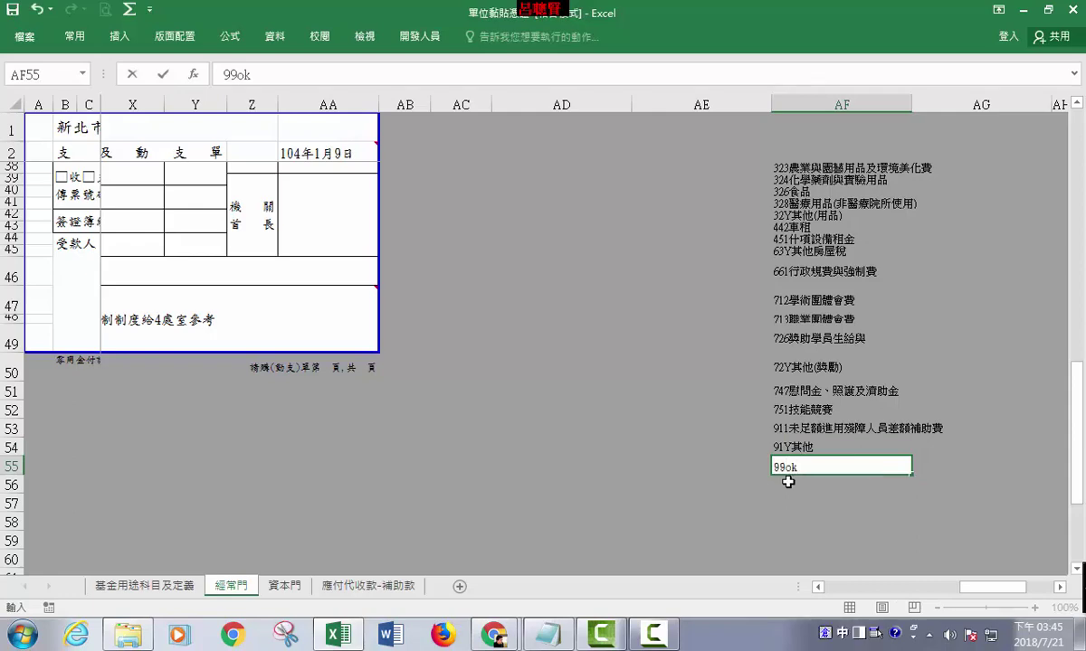
left_click(758, 485)
left_click(798, 469)
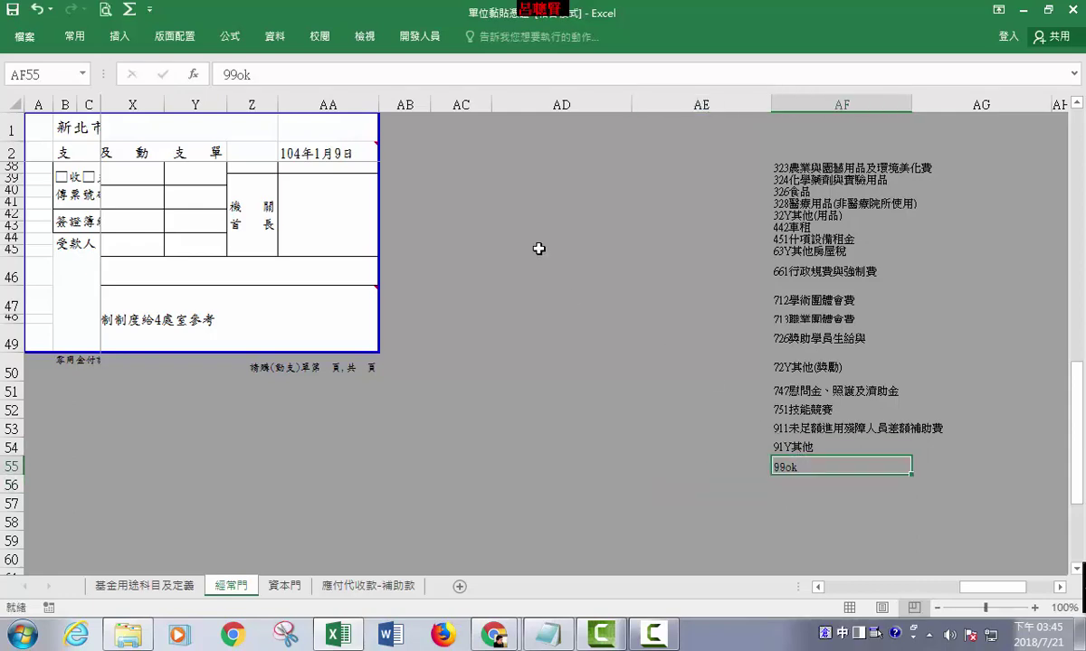
- Return to the form and start a new comment on cell E9
scroll(640, 536, "up", 5)
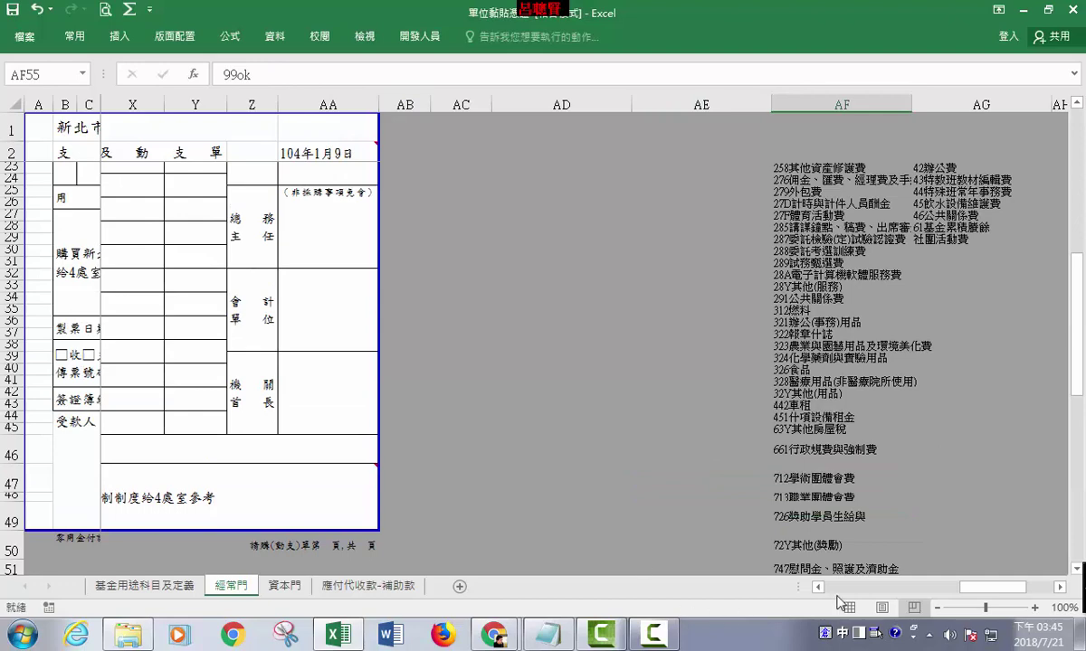
left_click_drag(991, 587, 860, 586)
scroll(364, 395, "up", 3)
scroll(367, 396, "up", 3)
scroll(368, 395, "up", 1)
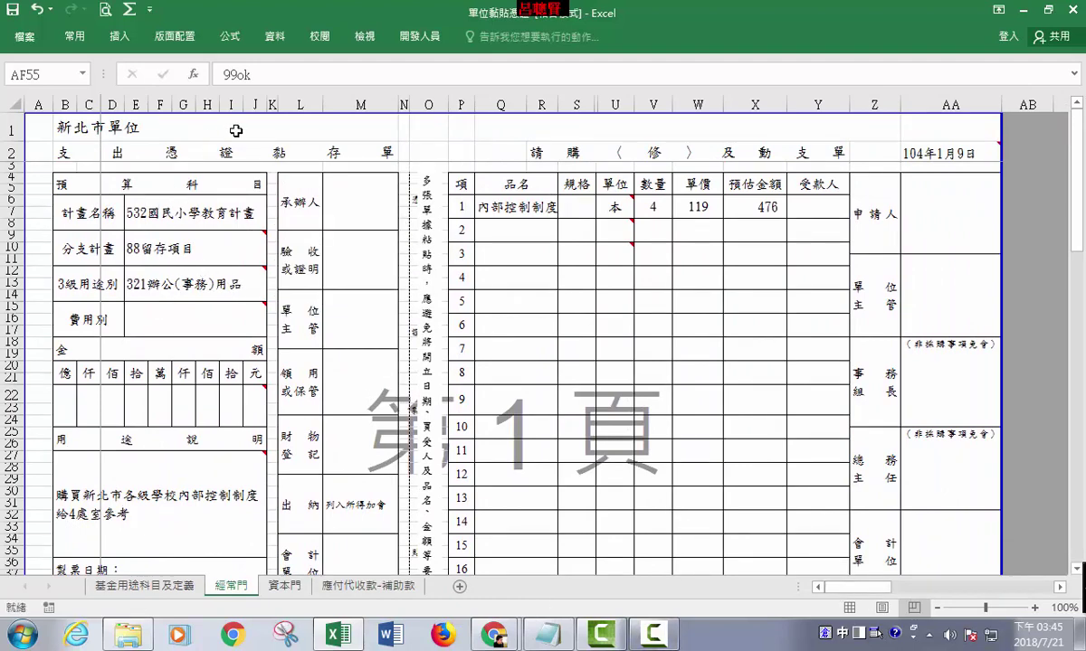
left_click(161, 250)
key("shift+F2")
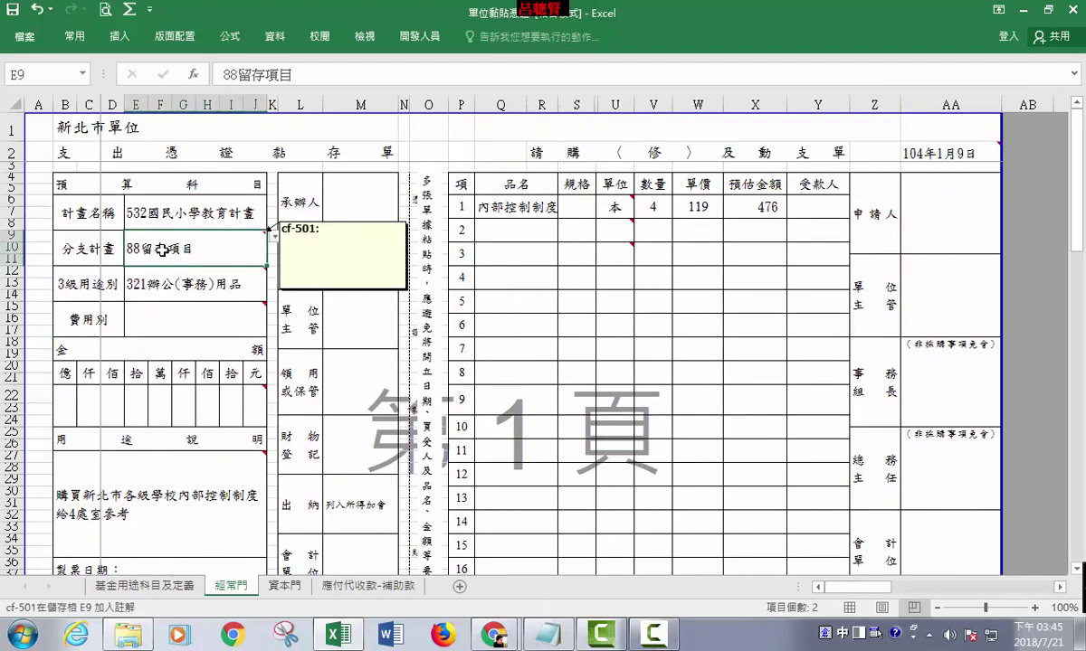
- Change E12's data validation list source to =$AF$4:$AF$55
left_click(159, 284)
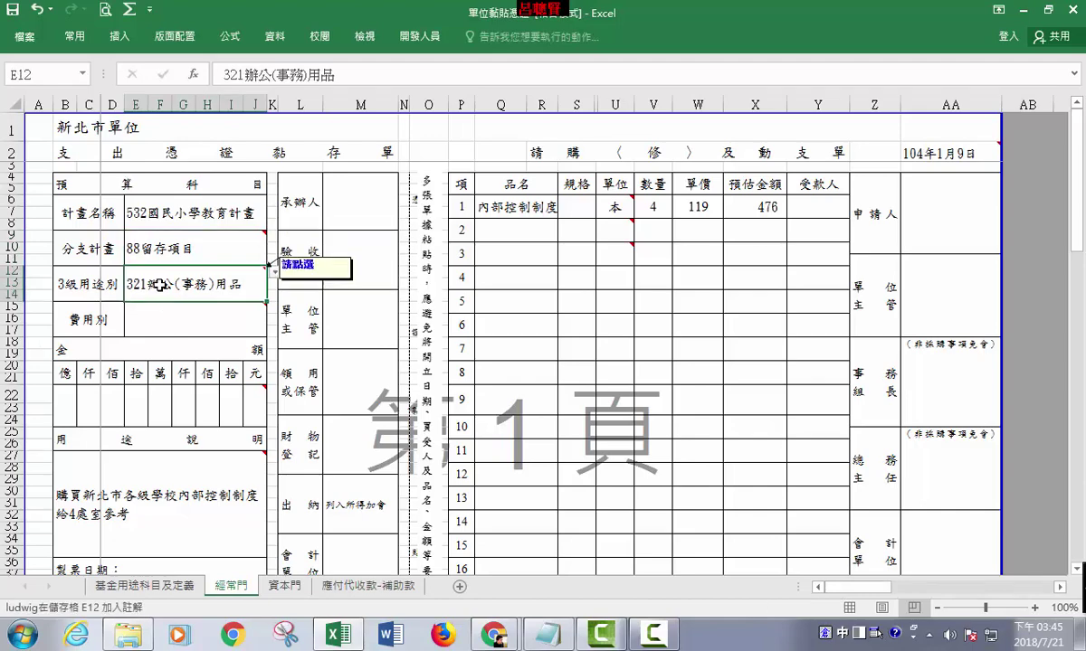
left_click(275, 36)
left_click(648, 101)
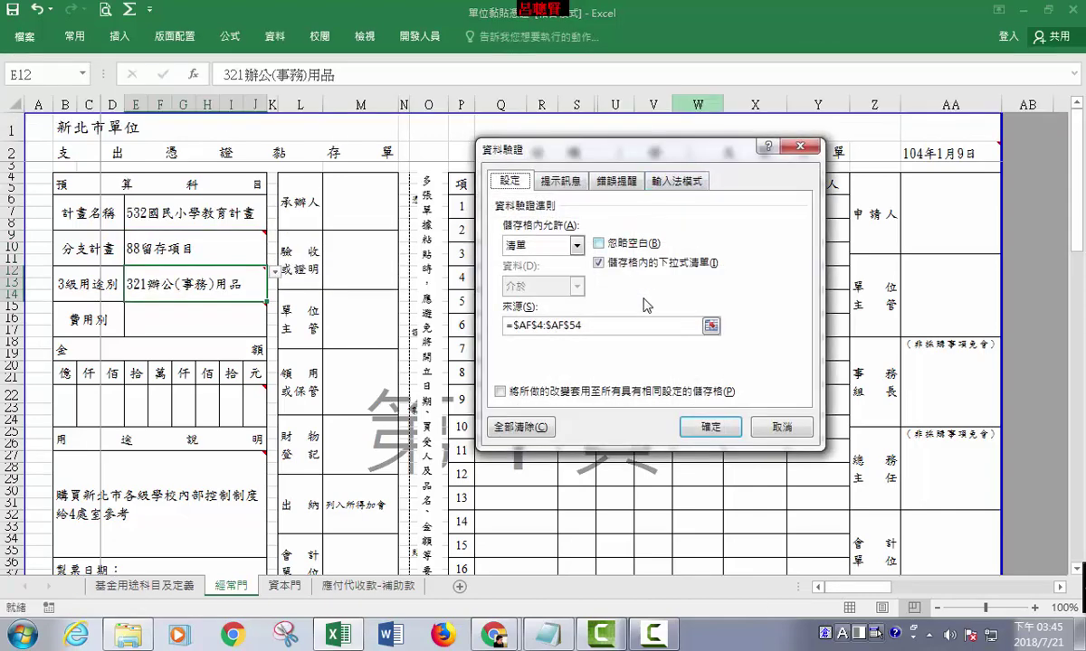
left_click(547, 321)
key("BackSpace")
type("5")
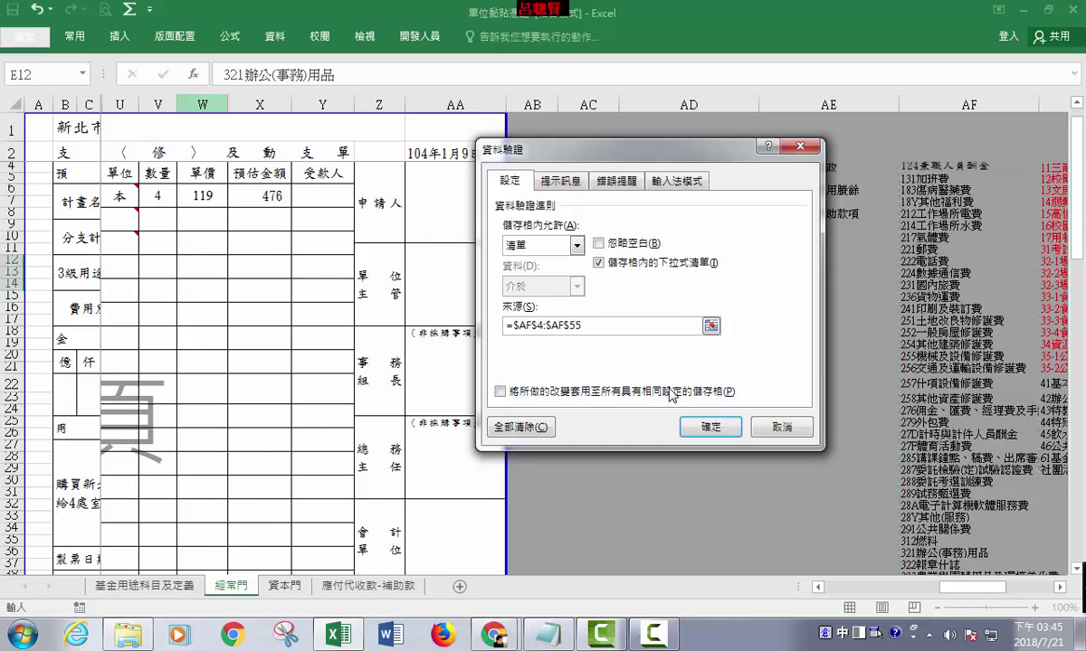
left_click(704, 429)
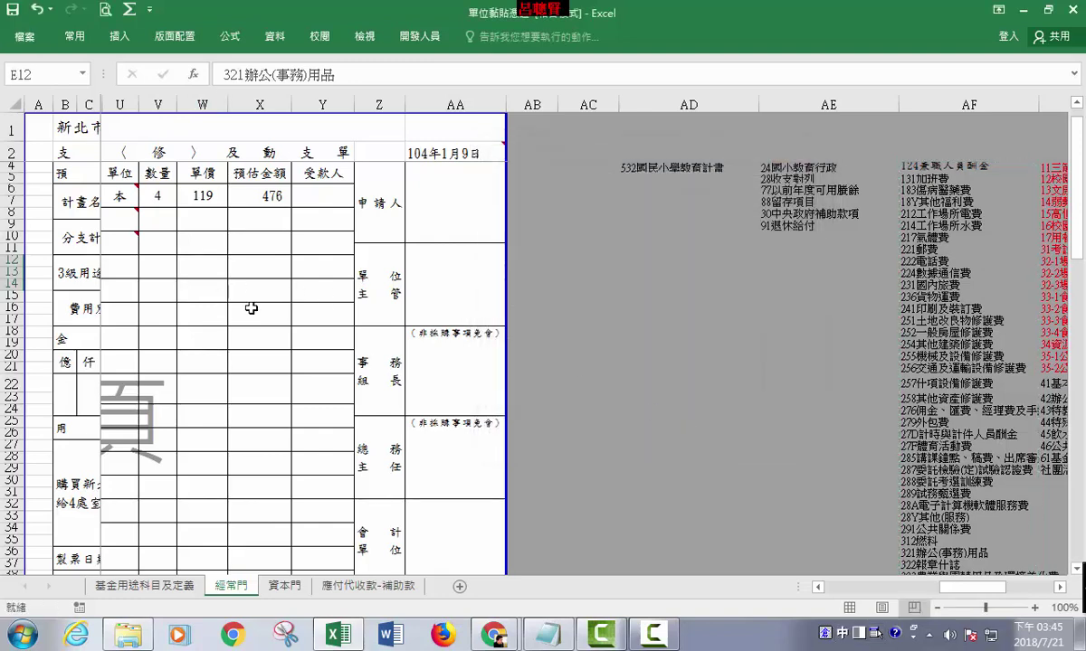
left_click_drag(970, 587, 822, 597)
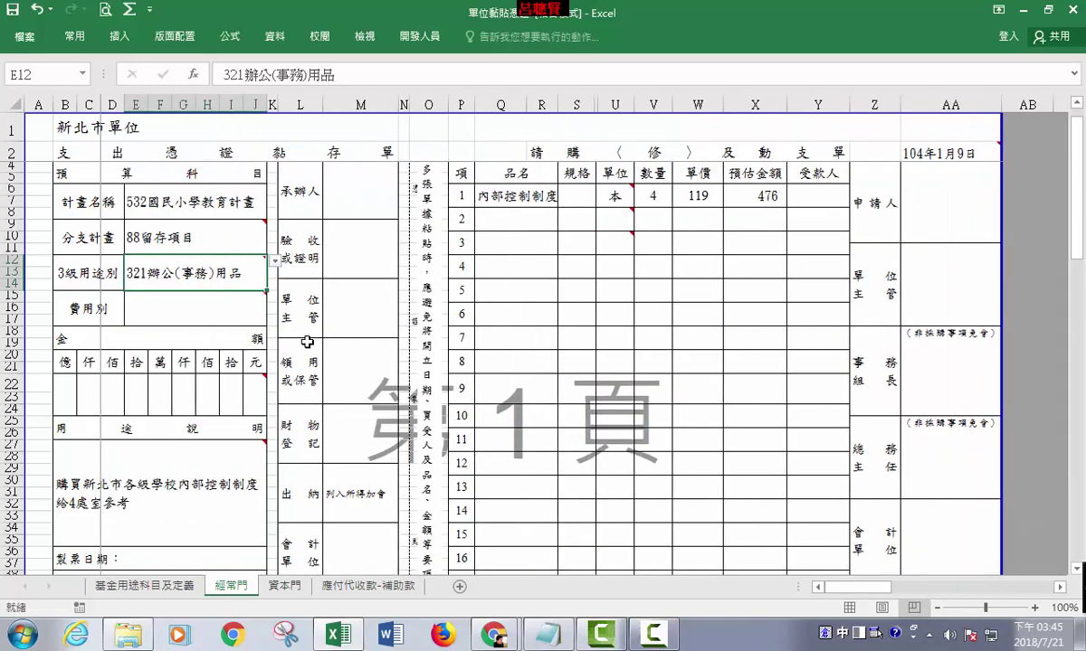
- Pick 99ok from the bottom of E12's 3級用途別 dropdown list
left_click(275, 261)
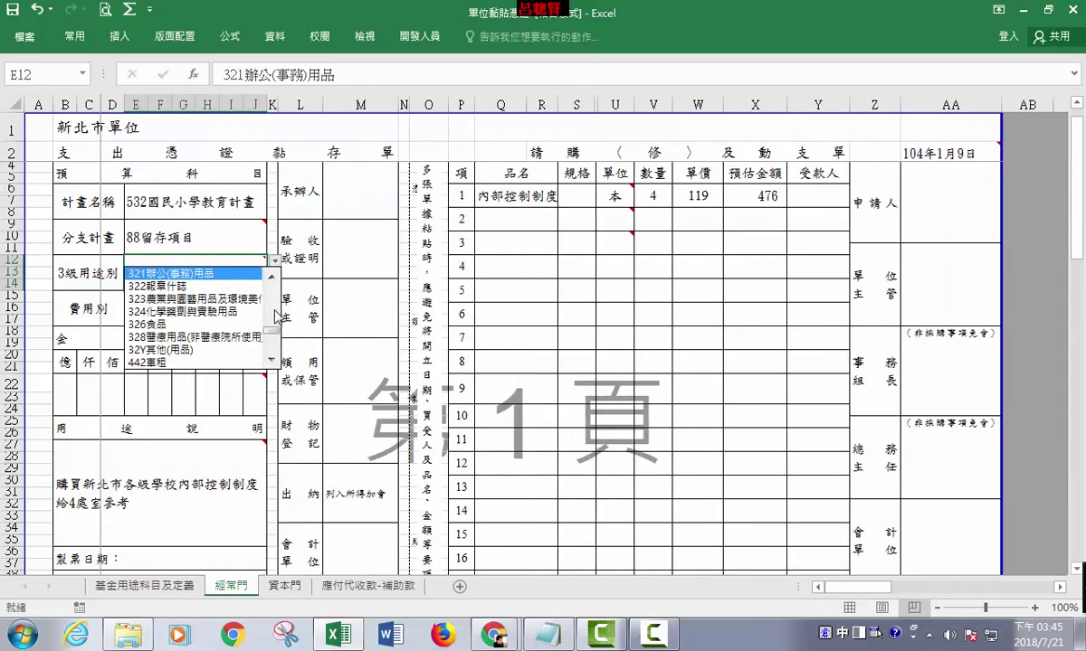
scroll(256, 316, "down", 5)
left_click(187, 364)
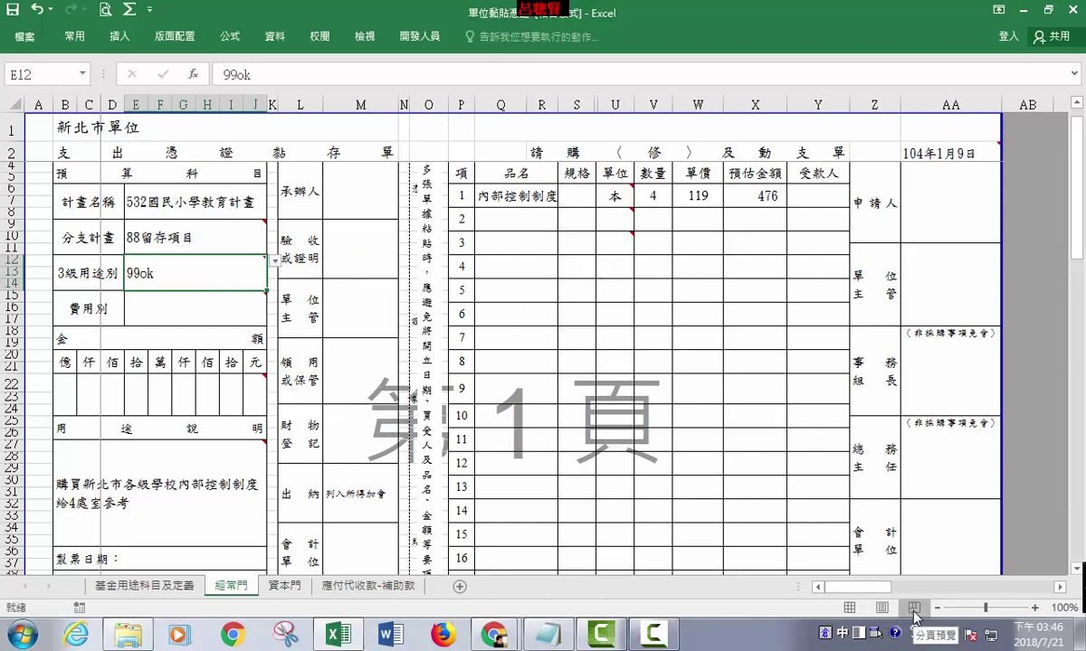
- Switch to Normal view and set the zoom to 50%
left_click(852, 609)
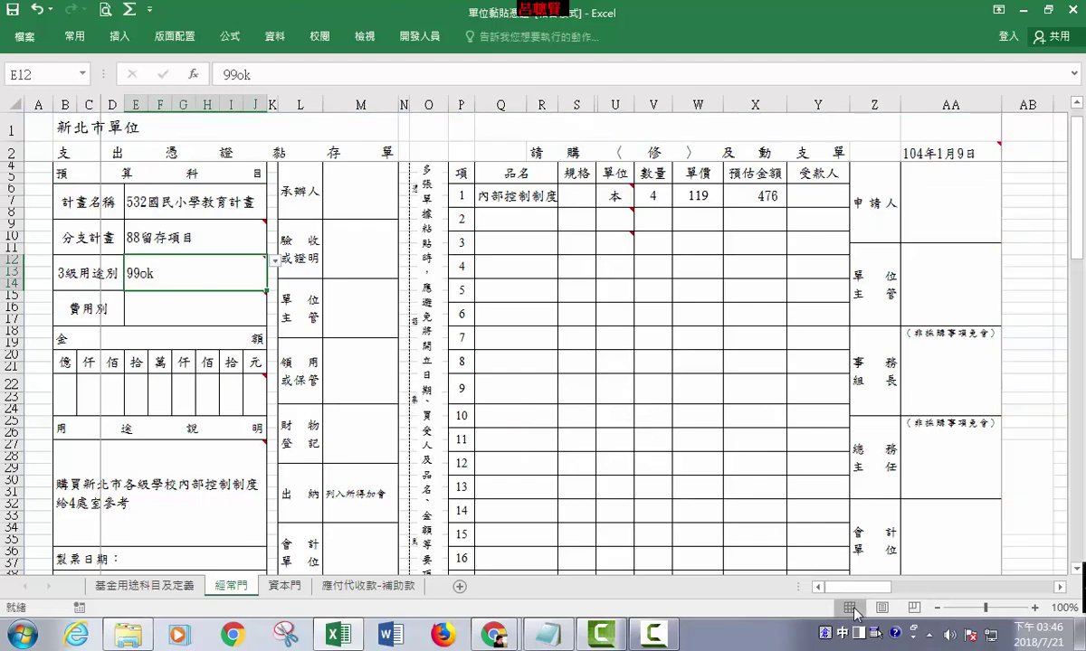
left_click(938, 609)
left_click(937, 609)
left_click(937, 609)
left_click(938, 609)
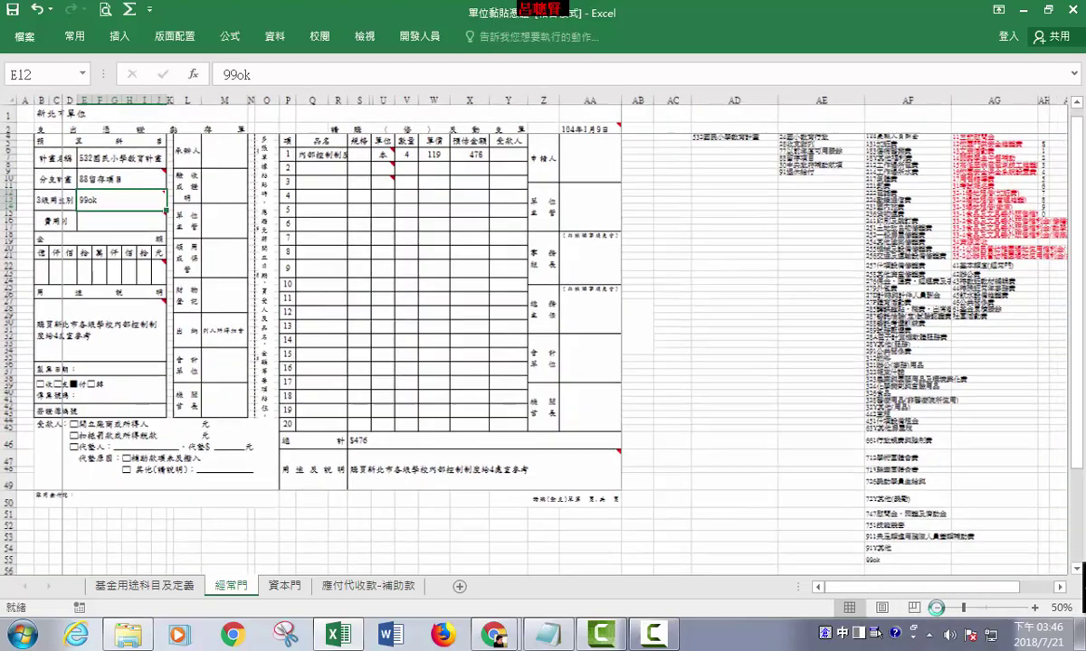
left_click(937, 609)
left_click(938, 609)
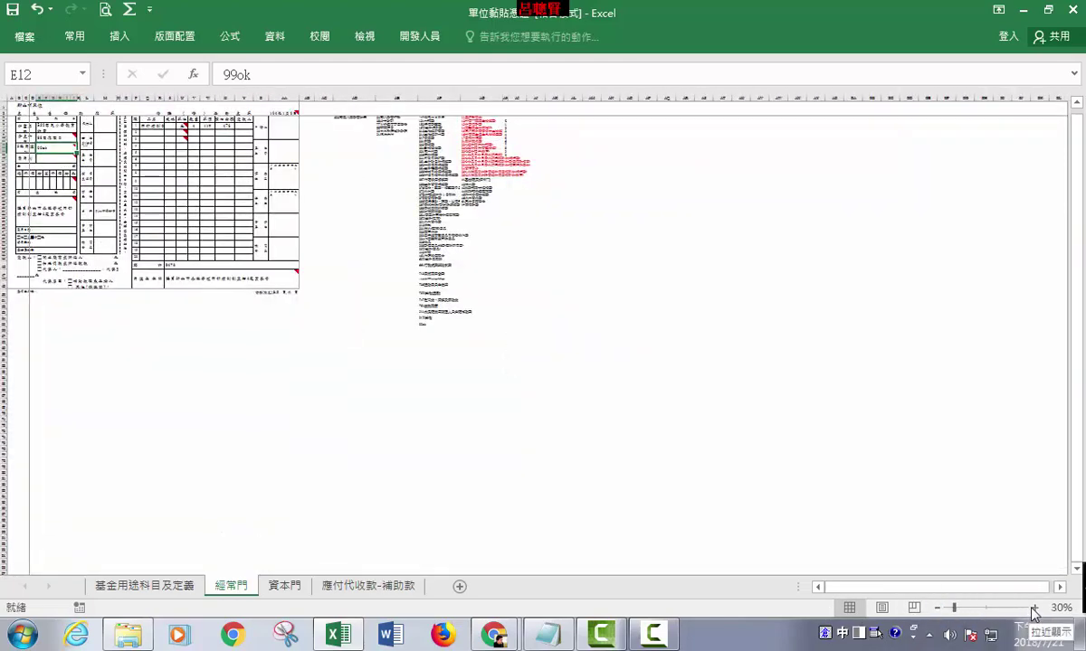
left_click(964, 609)
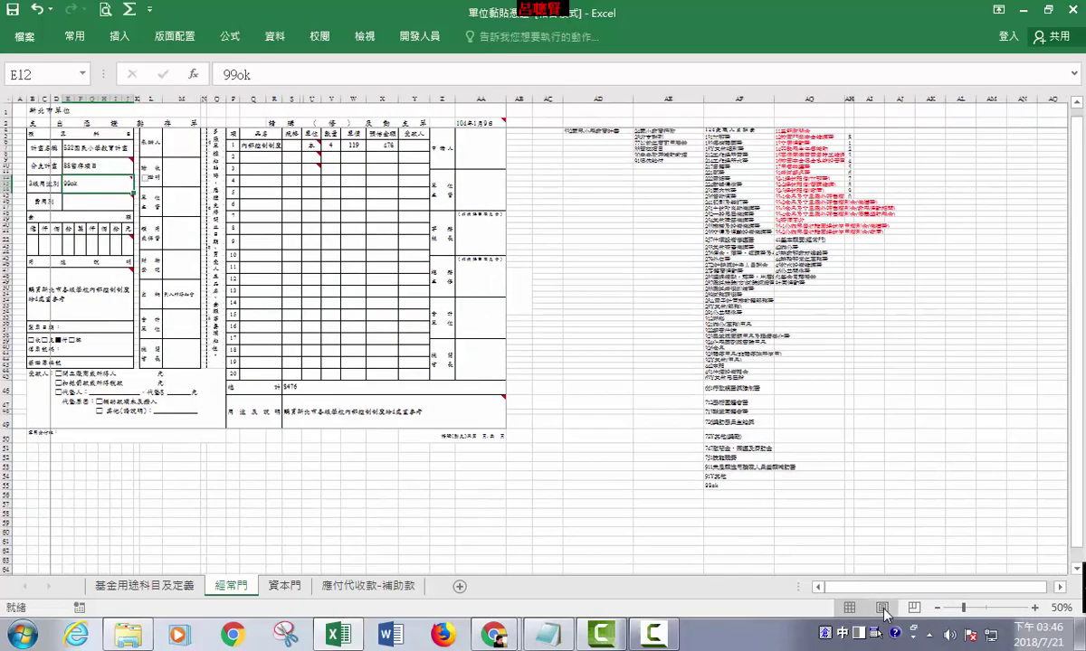
- Switch to Page Layout view, accepting the pane unfreeze, and zoom out to see all pages
left_click(882, 609)
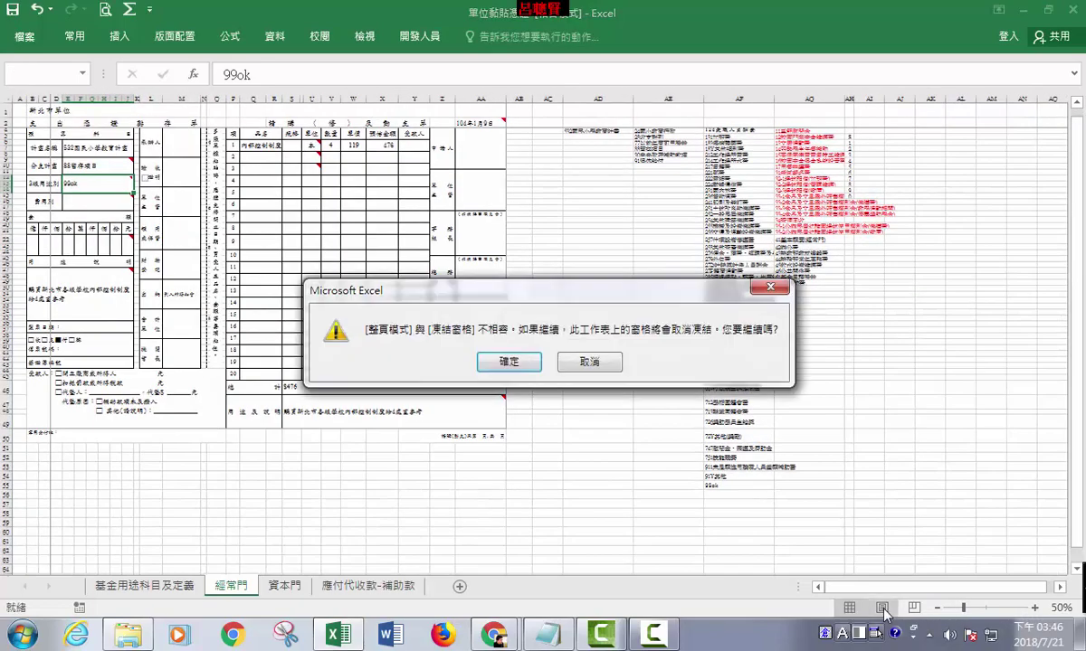
left_click(532, 363)
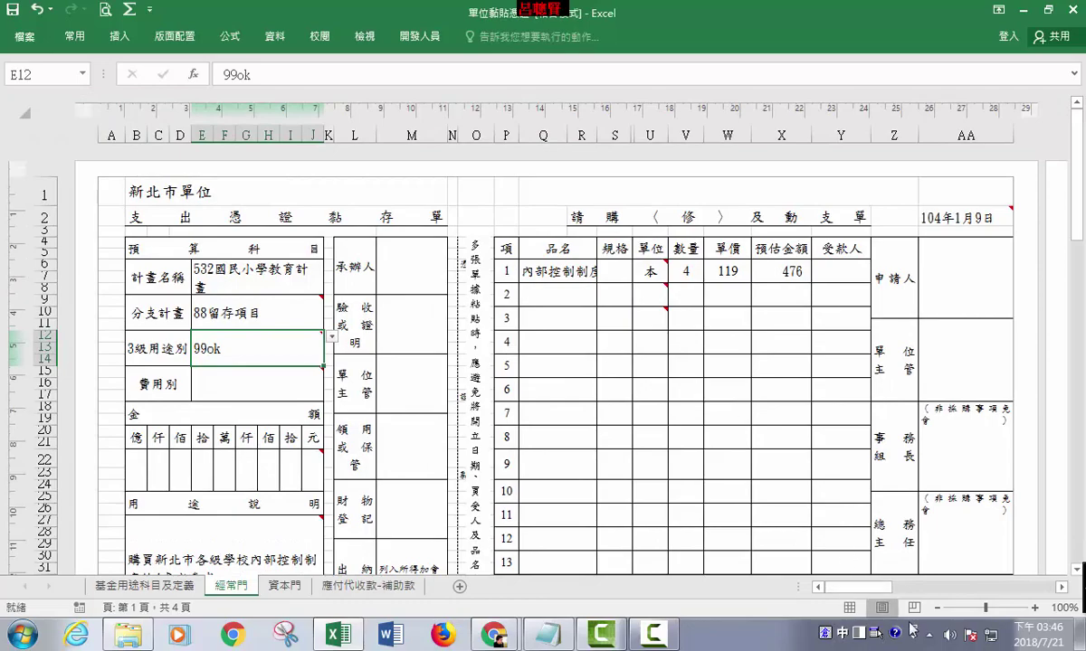
left_click(938, 608)
left_click(938, 608)
left_click(938, 608)
left_click(939, 608)
left_click(938, 608)
left_click(938, 608)
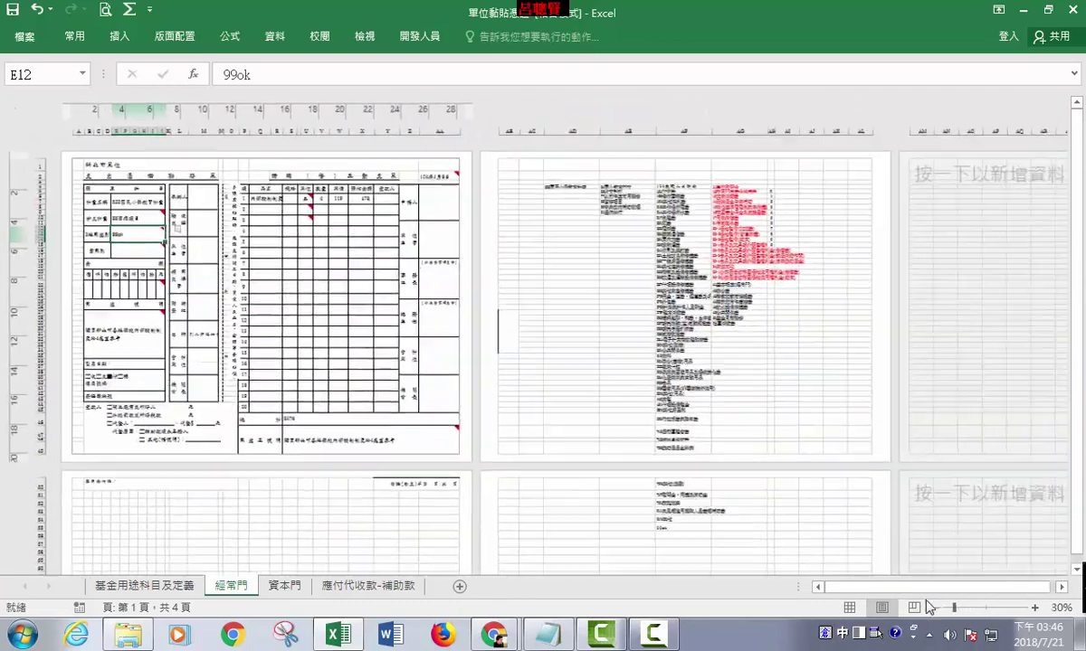
left_click(939, 608)
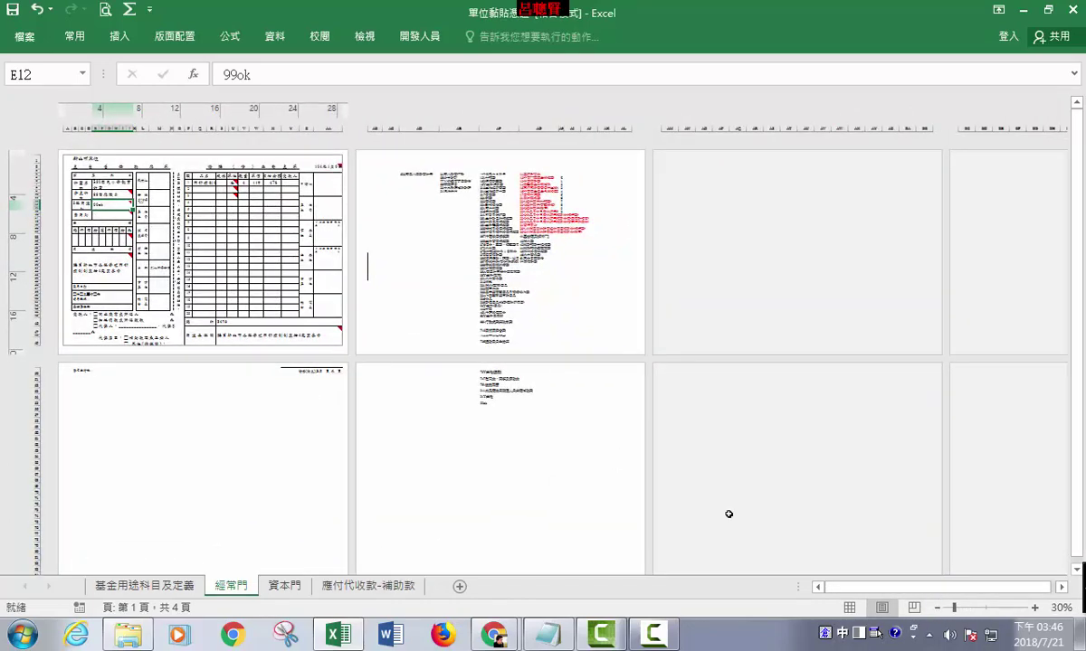
- Switch to Page Break Preview, zoom out, and browse the marked page 1 print area
left_click(914, 608)
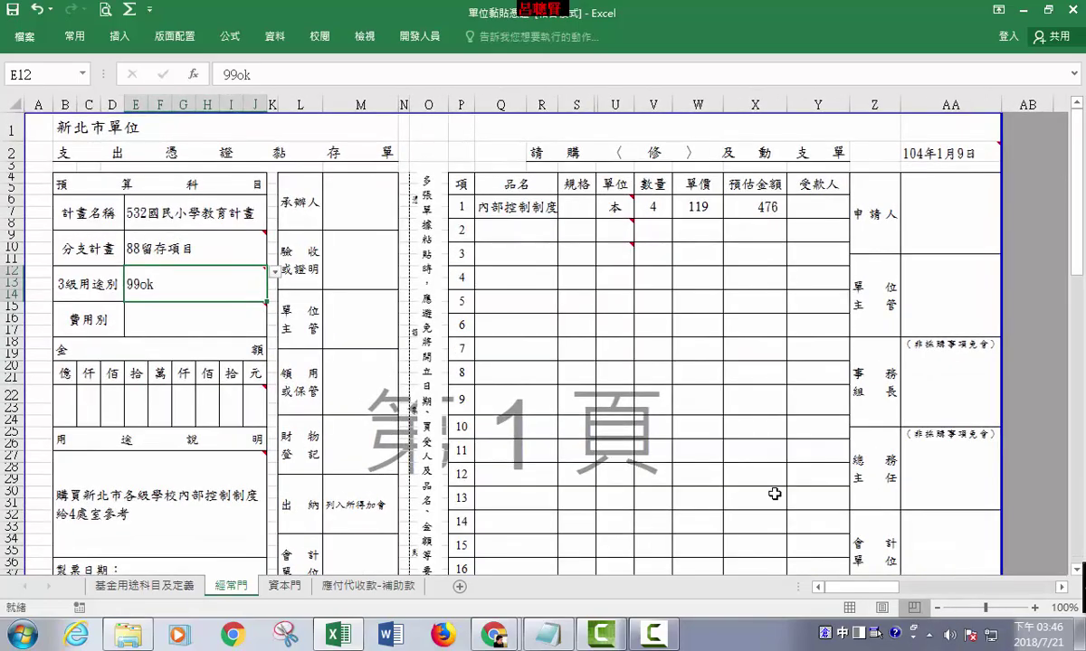
left_click(936, 608)
left_click(936, 608)
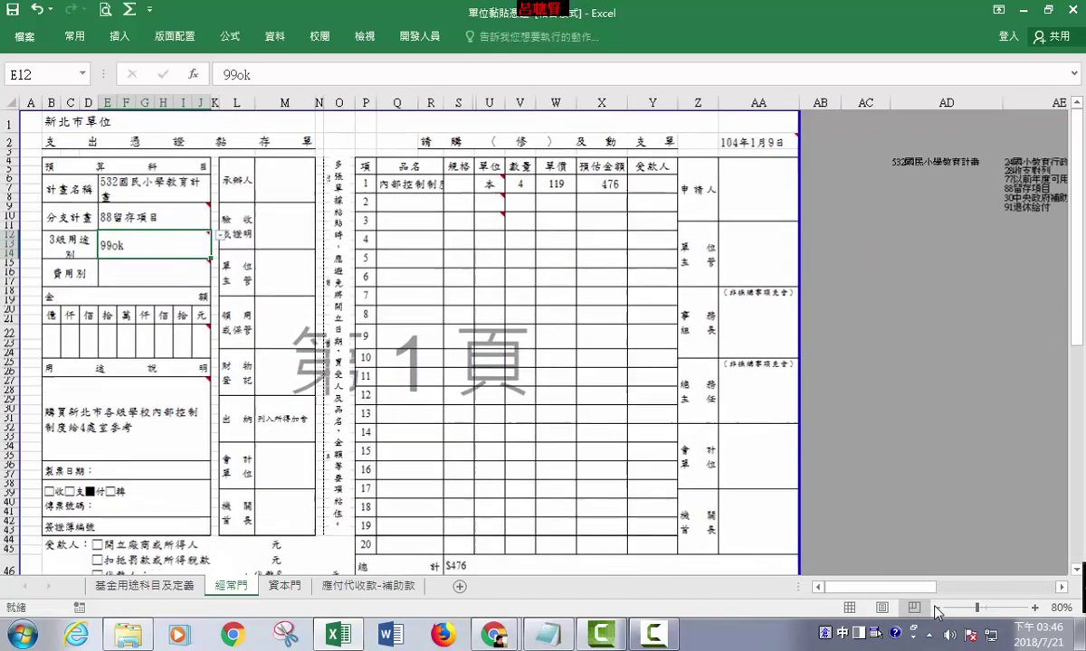
left_click(936, 608)
left_click(937, 608)
left_click(936, 608)
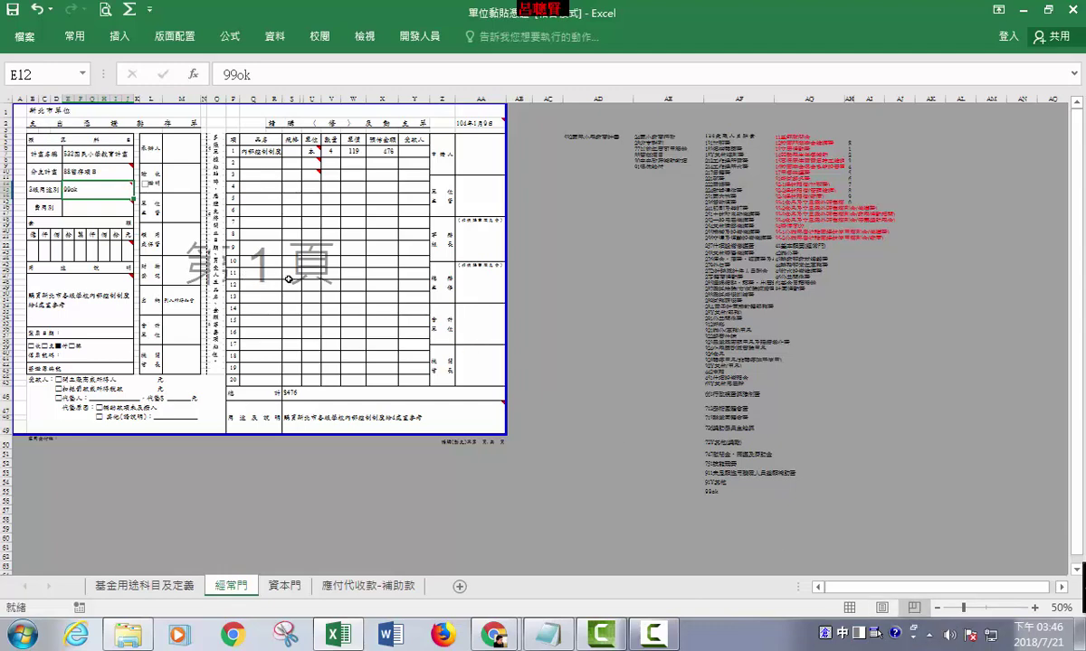
left_click(599, 307)
left_click(320, 232)
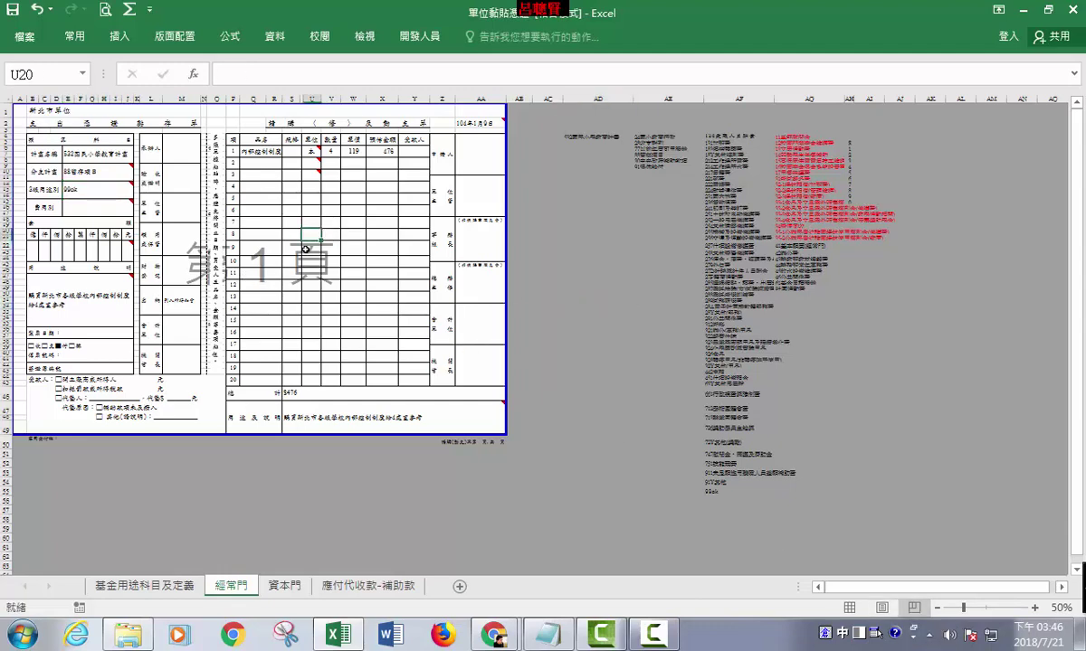
scroll(305, 249, "up", 2, "ctrl")
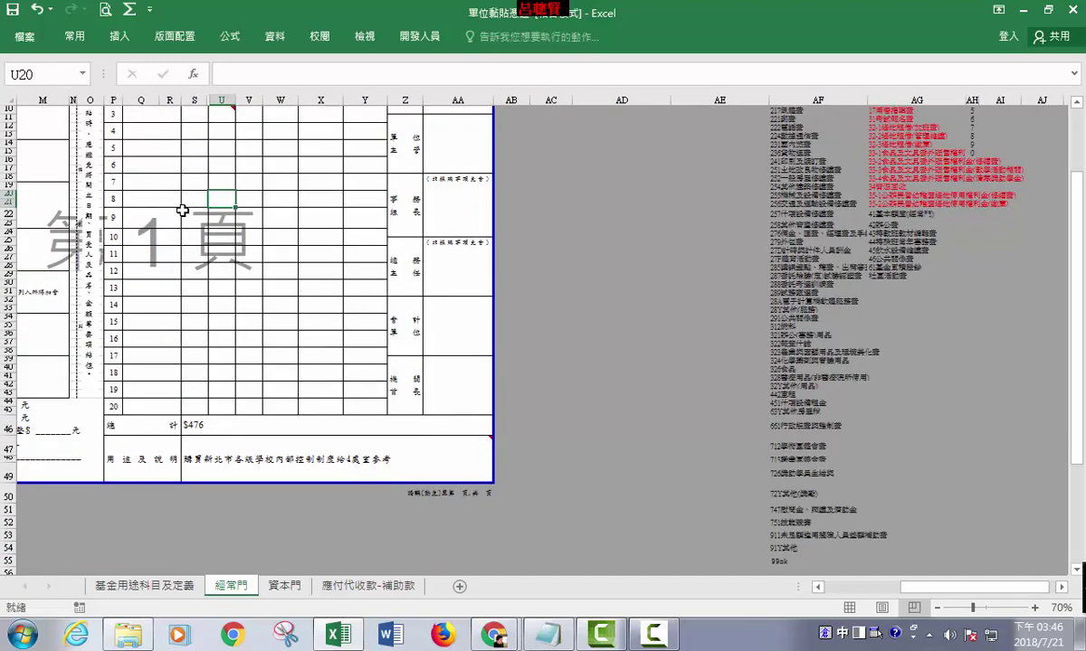
left_click_drag(901, 588, 846, 589)
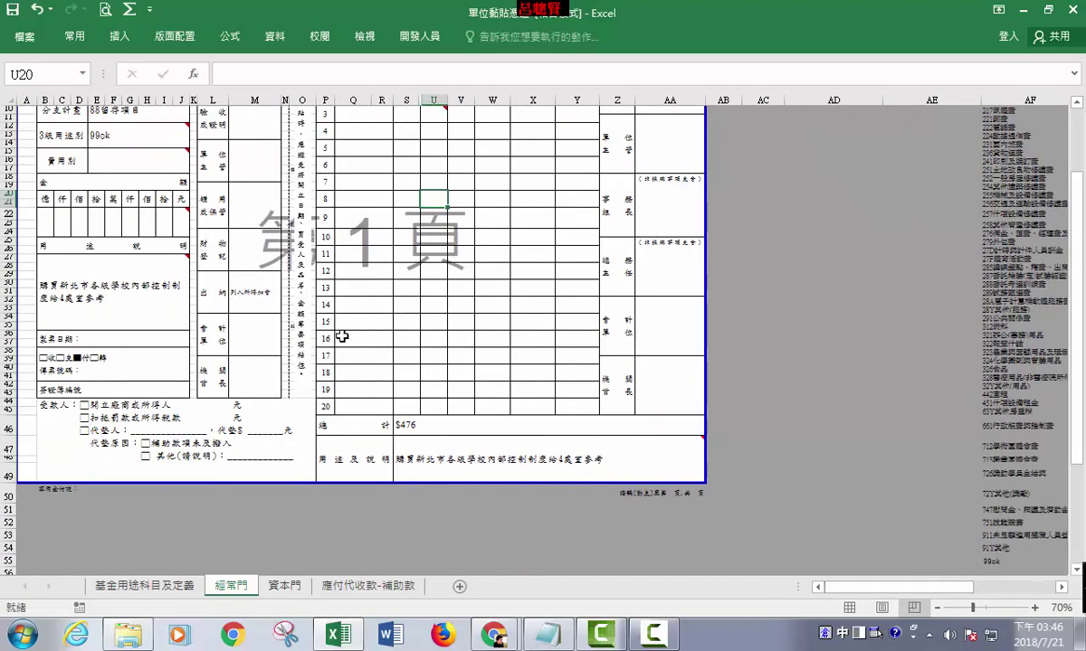
scroll(354, 341, "up", 1, "ctrl")
scroll(290, 323, "down", 1)
scroll(262, 312, "up", 2, "ctrl")
scroll(453, 407, "up", 1)
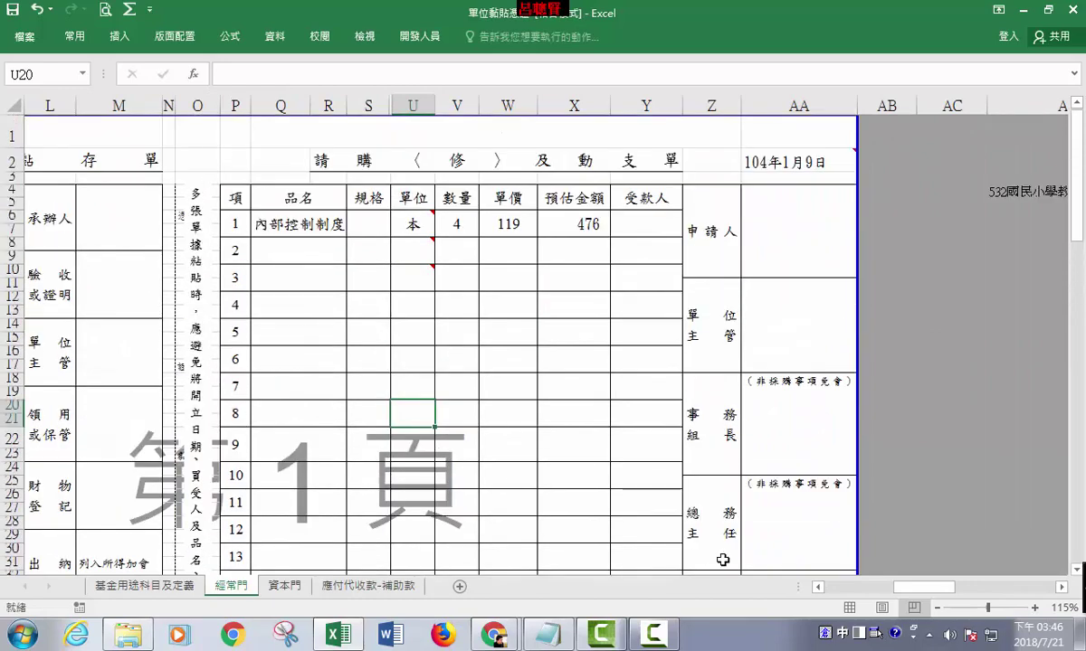
mouse_move(869, 587)
left_mouse_down()
mouse_move(821, 599)
mouse_move(710, 547)
left_mouse_up()
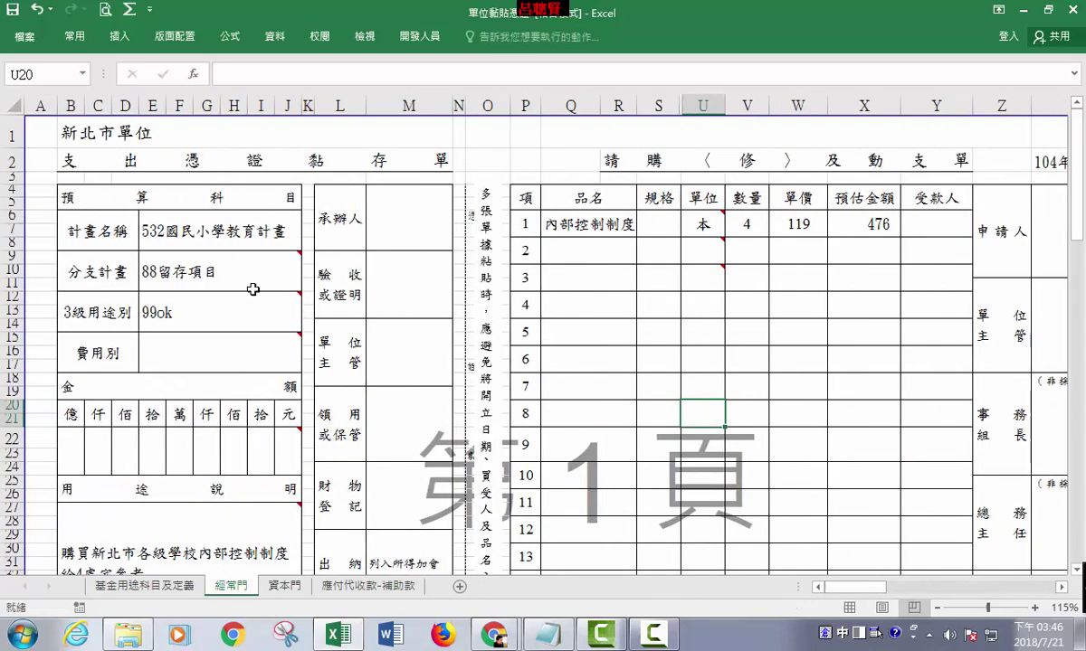
left_click(234, 317)
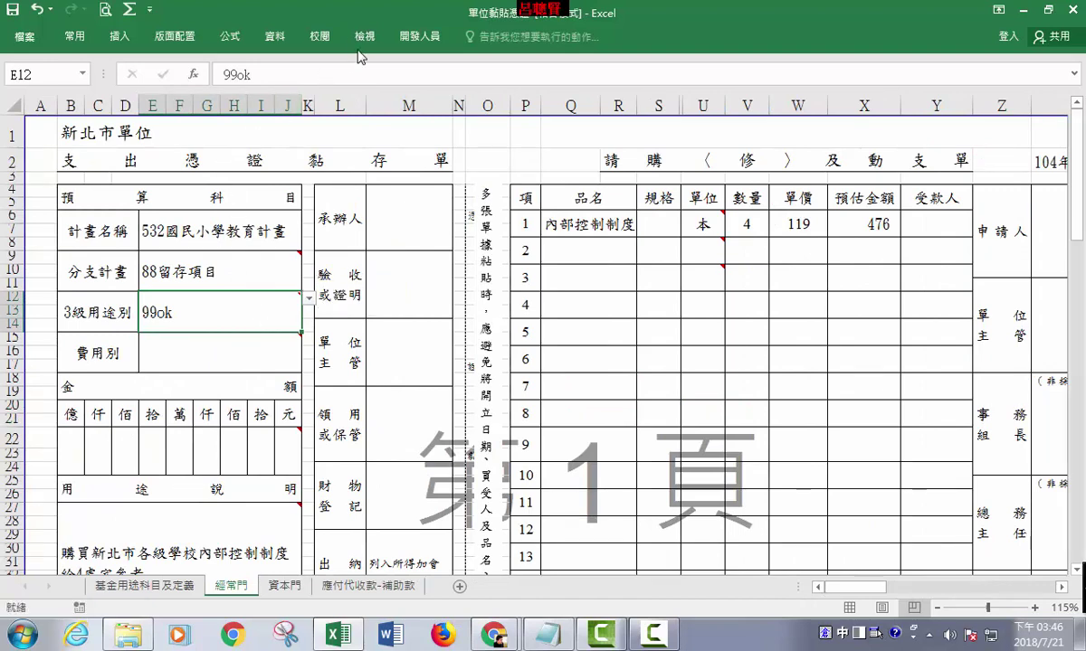
left_click(323, 39)
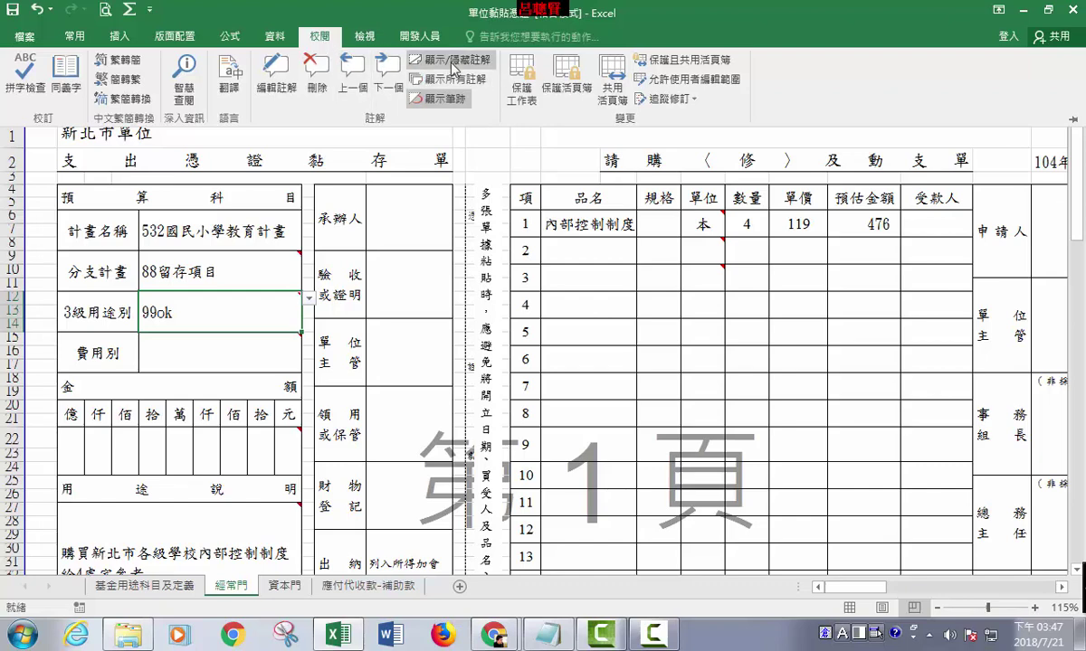
left_click(380, 209)
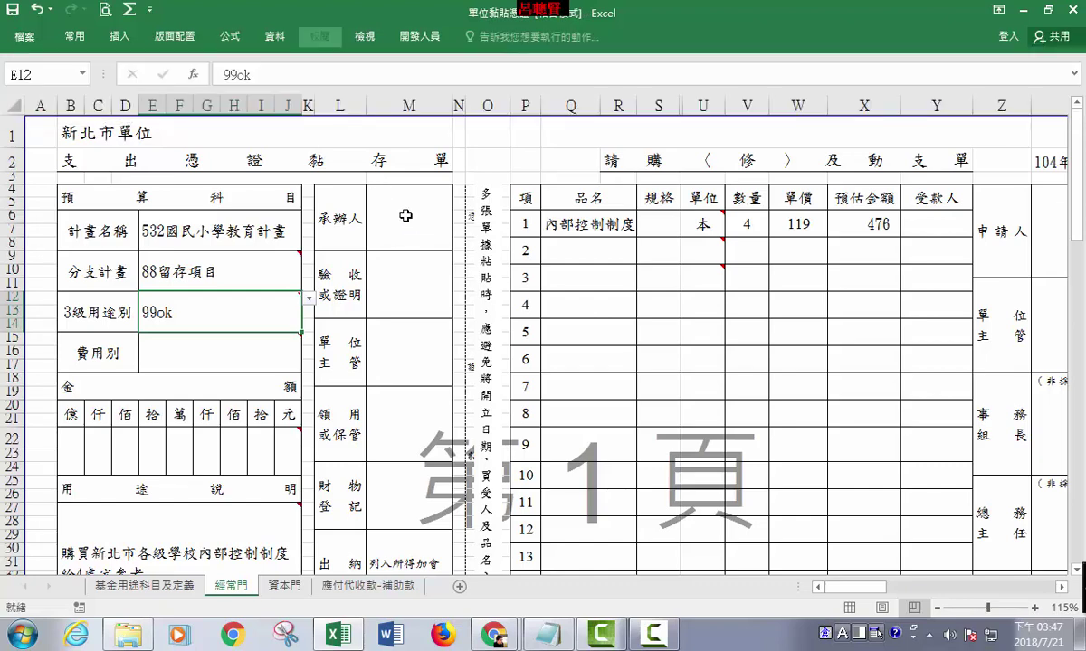
left_click(398, 210)
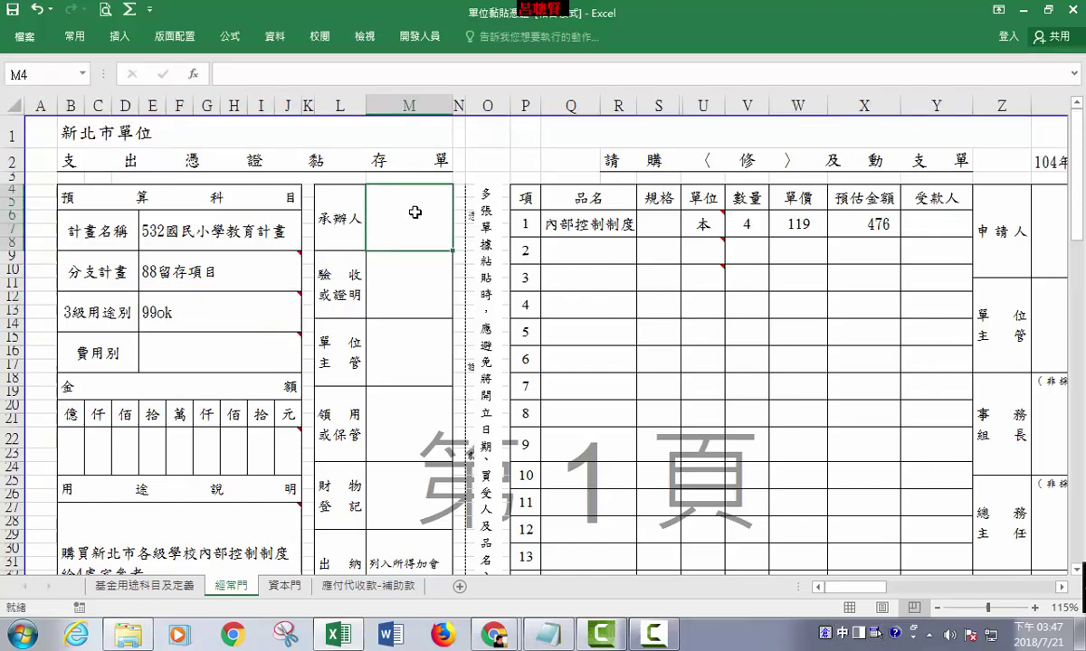
- Insert a new comment on M4 from the Review ribbon and type 請輸入名 into it
left_click(317, 37)
left_click(279, 87)
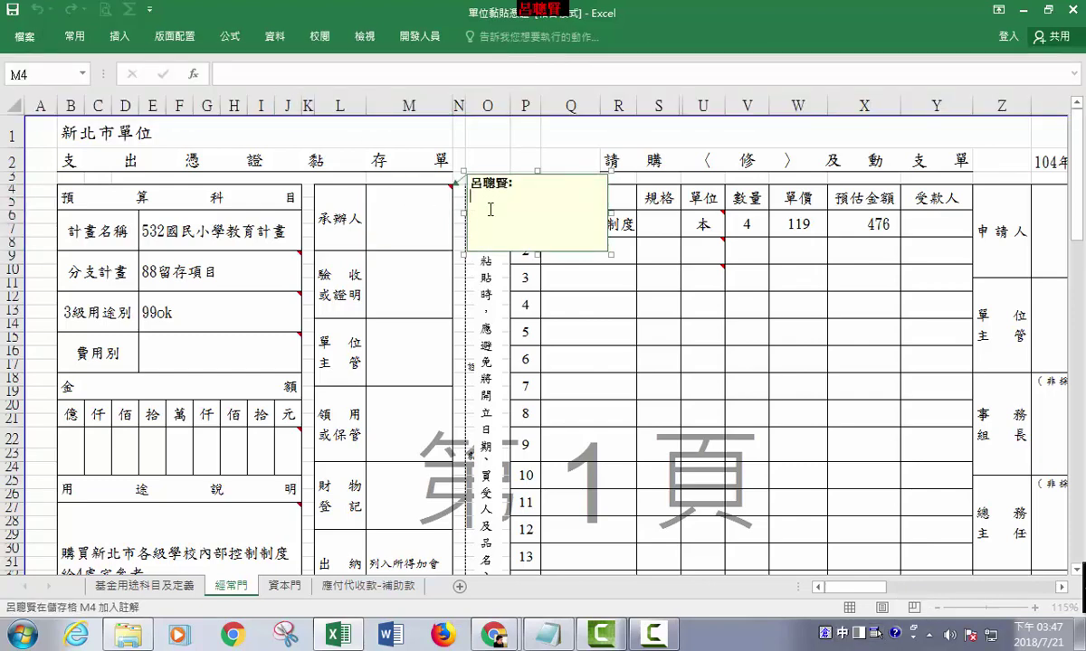
type("a")
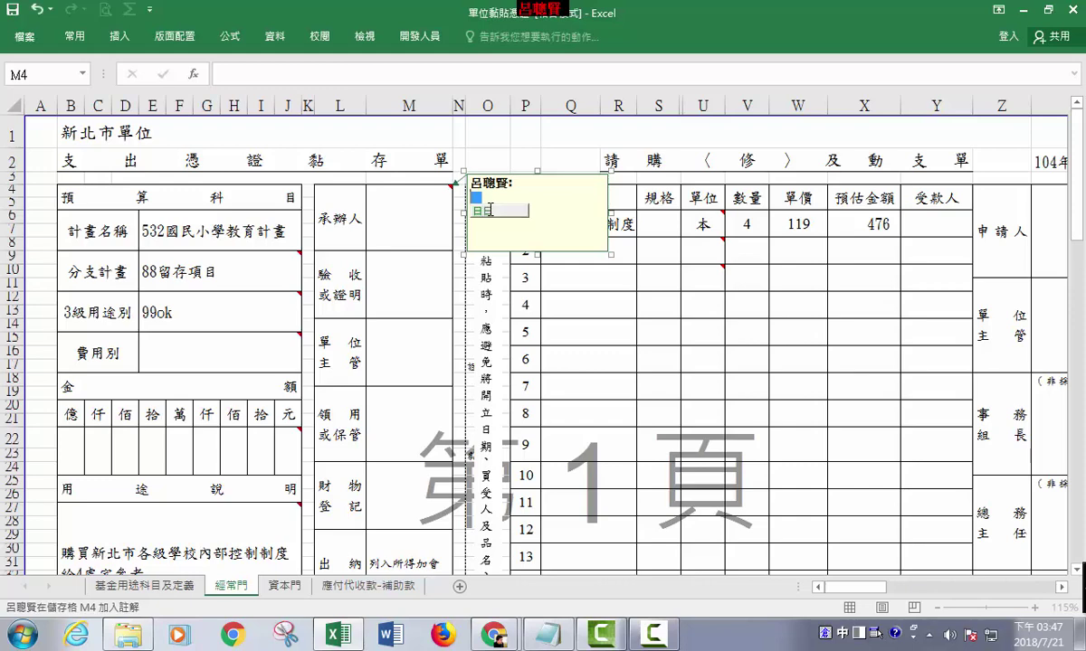
key("ctrl+space")
type("請輸")
type("入")
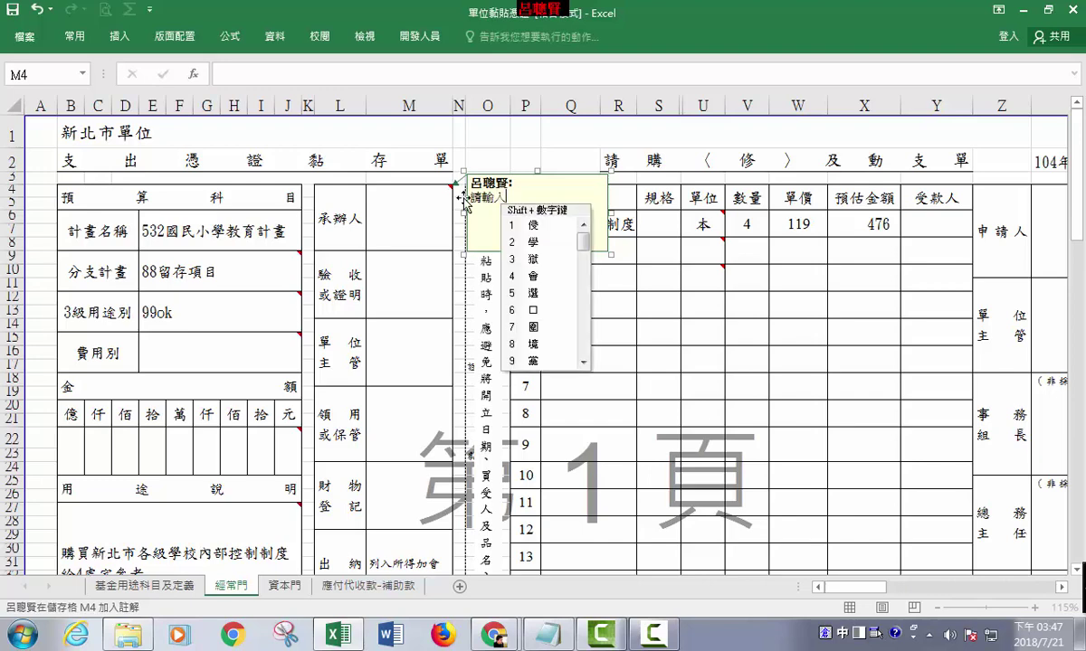
type("承人")
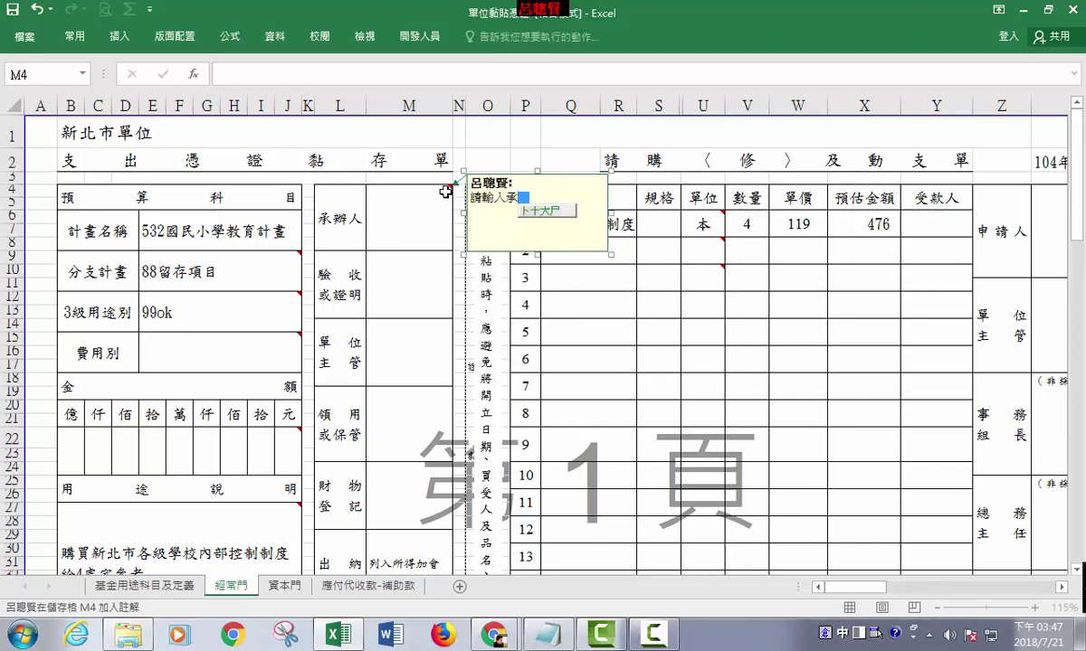
key("Return")
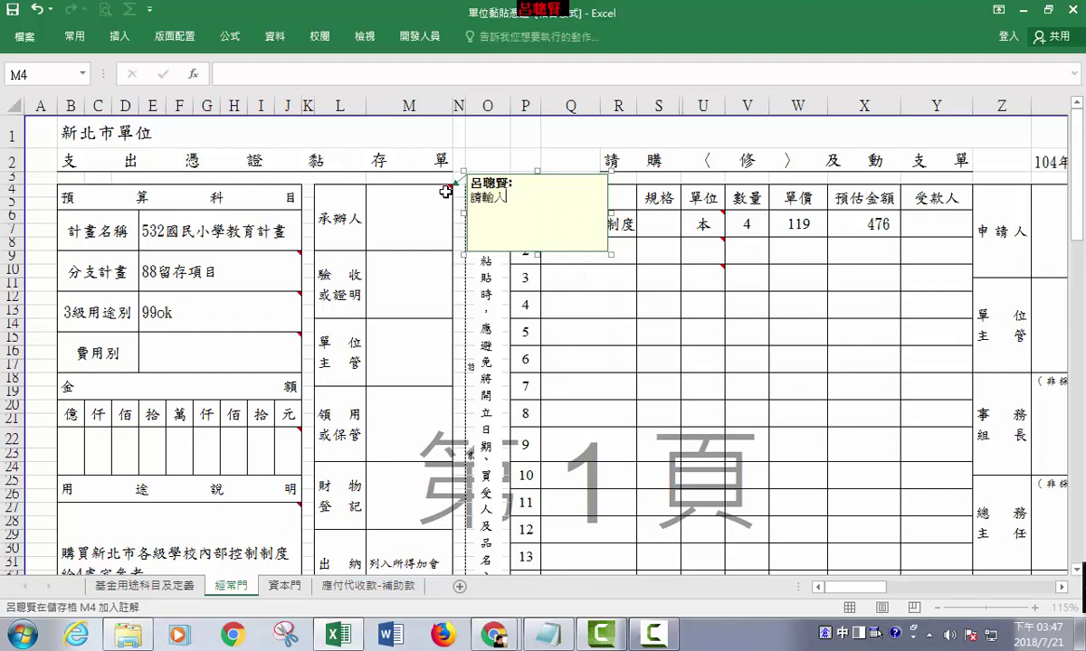
type("名")
key("Return")
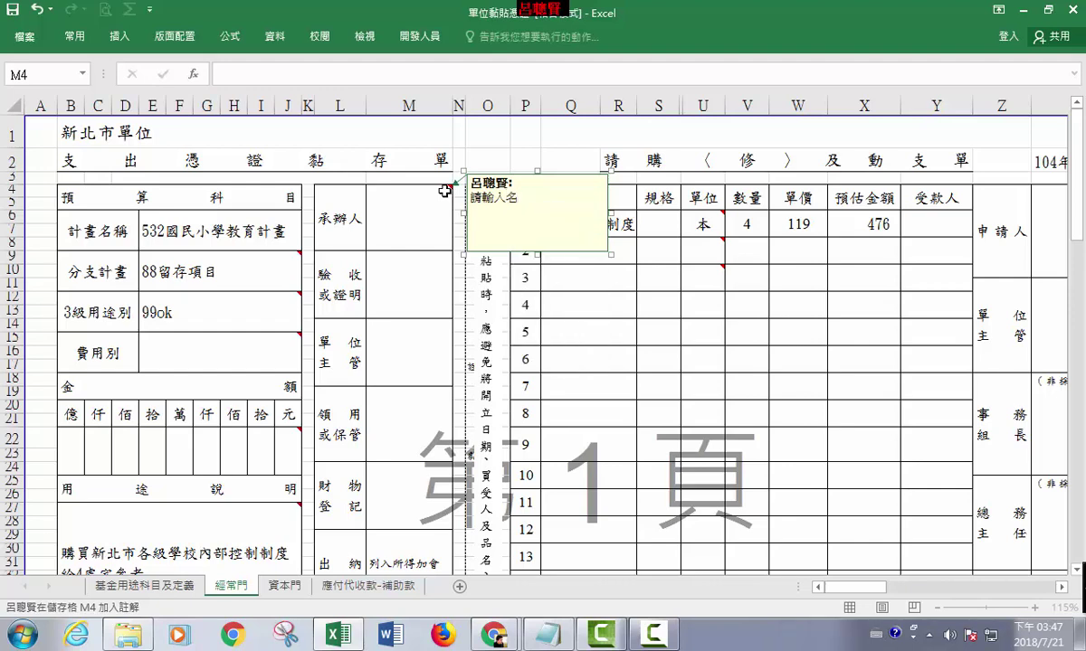
left_click_drag(517, 299, 516, 287)
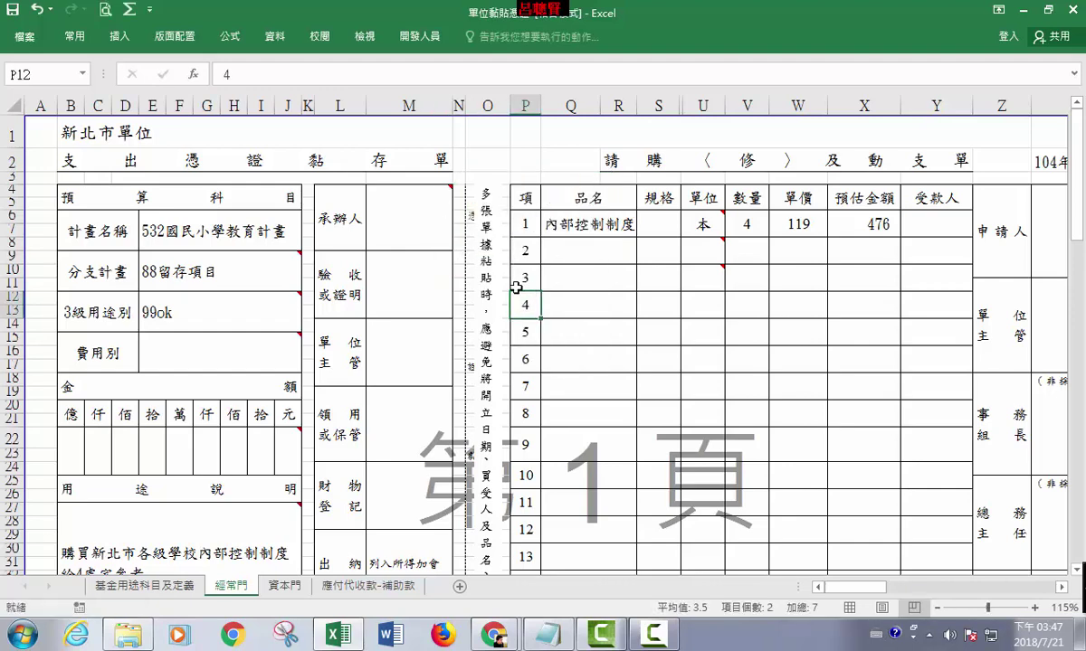
mouse_move(435, 214)
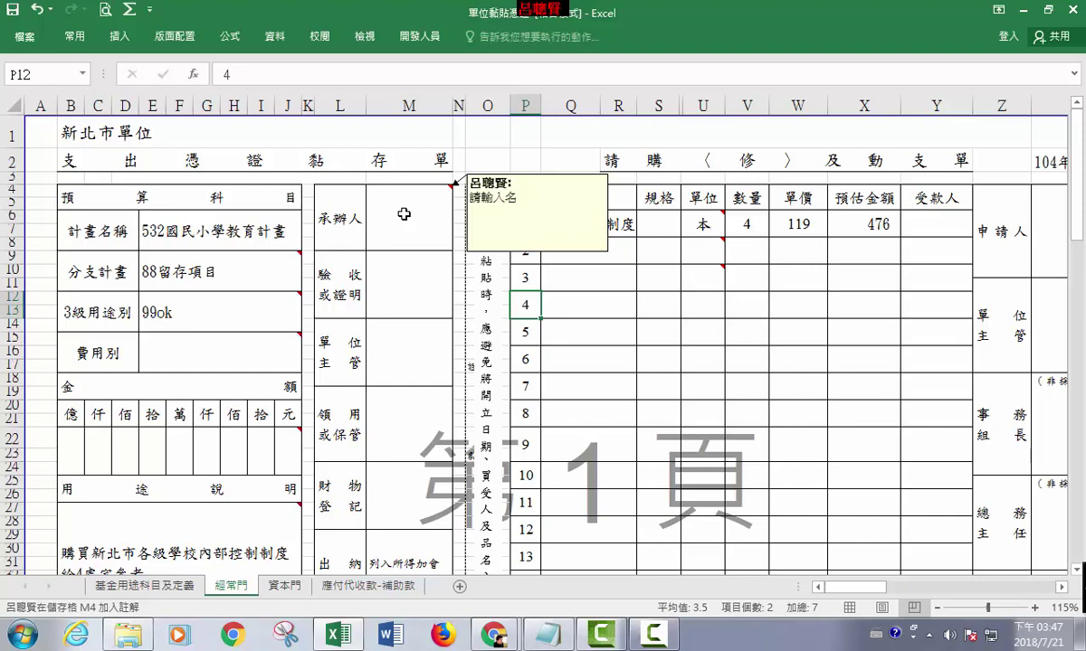
- In Excel Options, add 做的 to the end of the User name and confirm
left_click(18, 40)
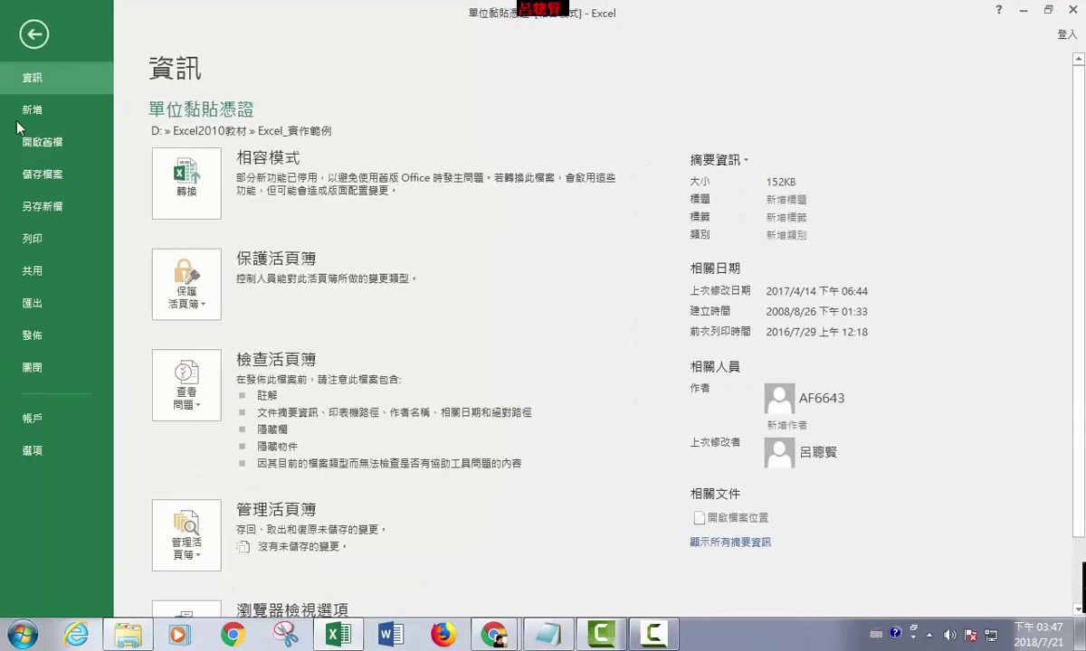
left_click(42, 453)
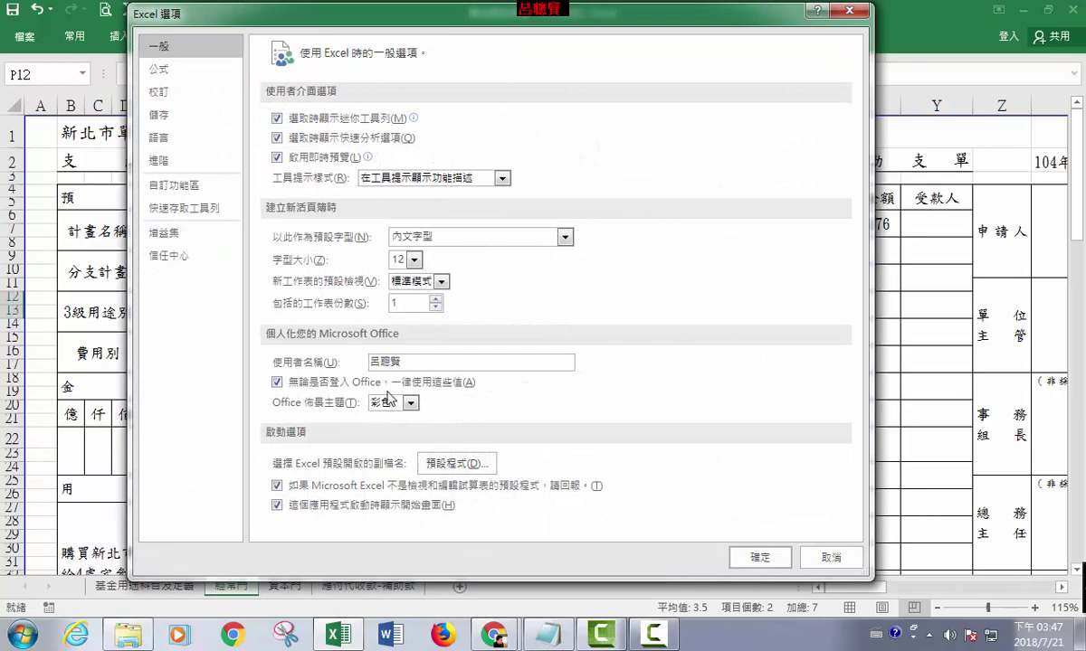
left_click(407, 362)
double_click(421, 362)
left_click(433, 366)
key("ctrl+space")
type("ojrk")
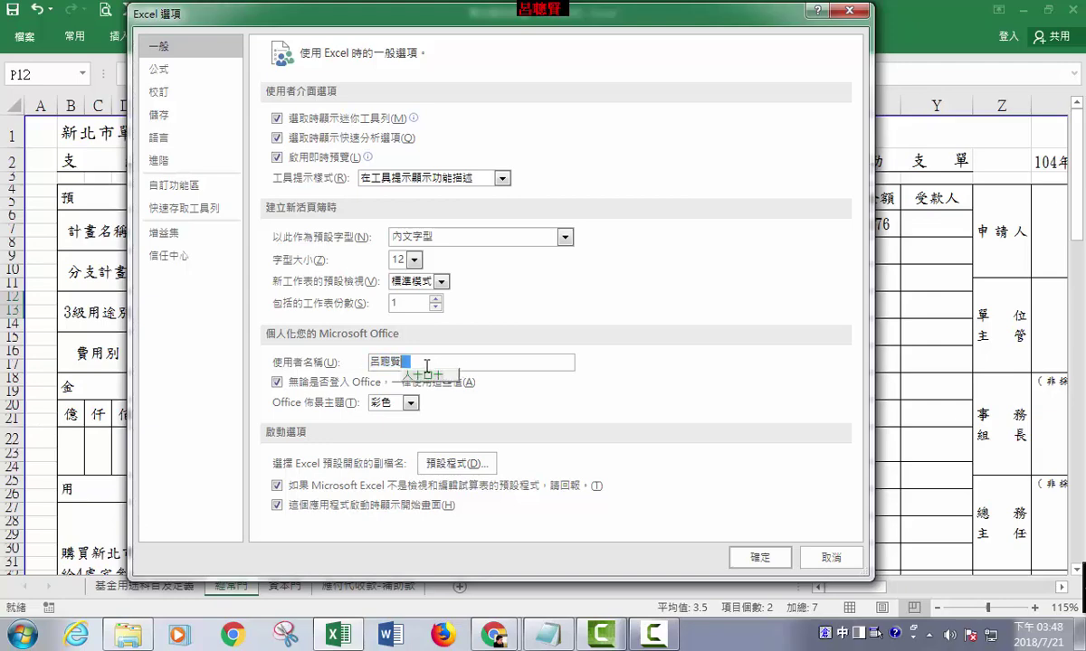
key("space")
key("shift+1")
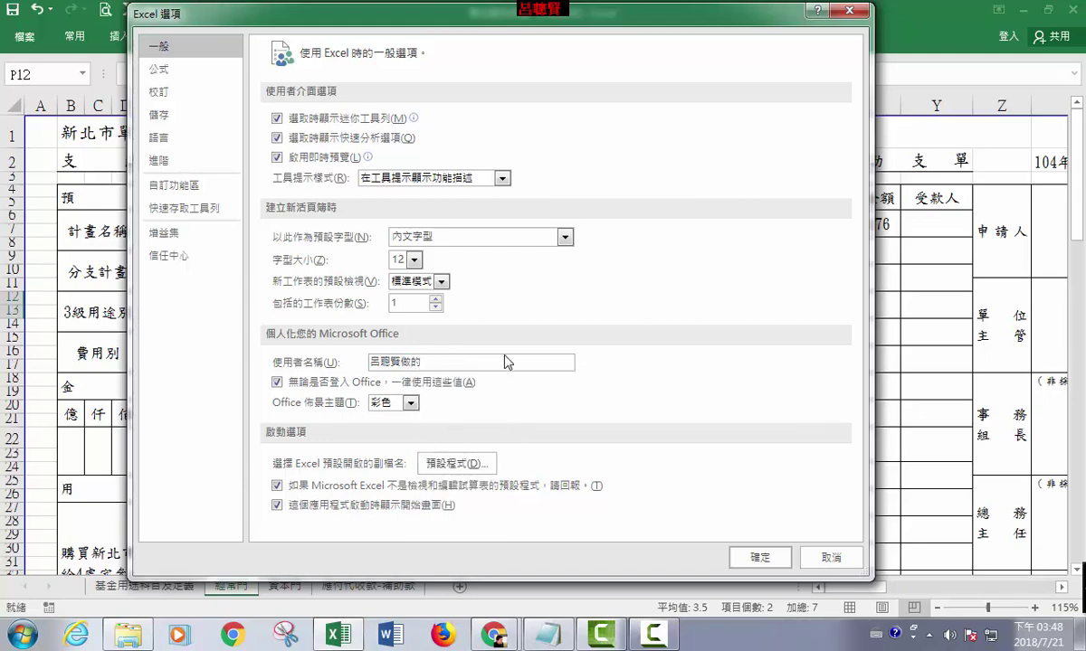
left_click(759, 557)
- Insert an empty comment on M9, then check the author names on the other comments
left_click(414, 333)
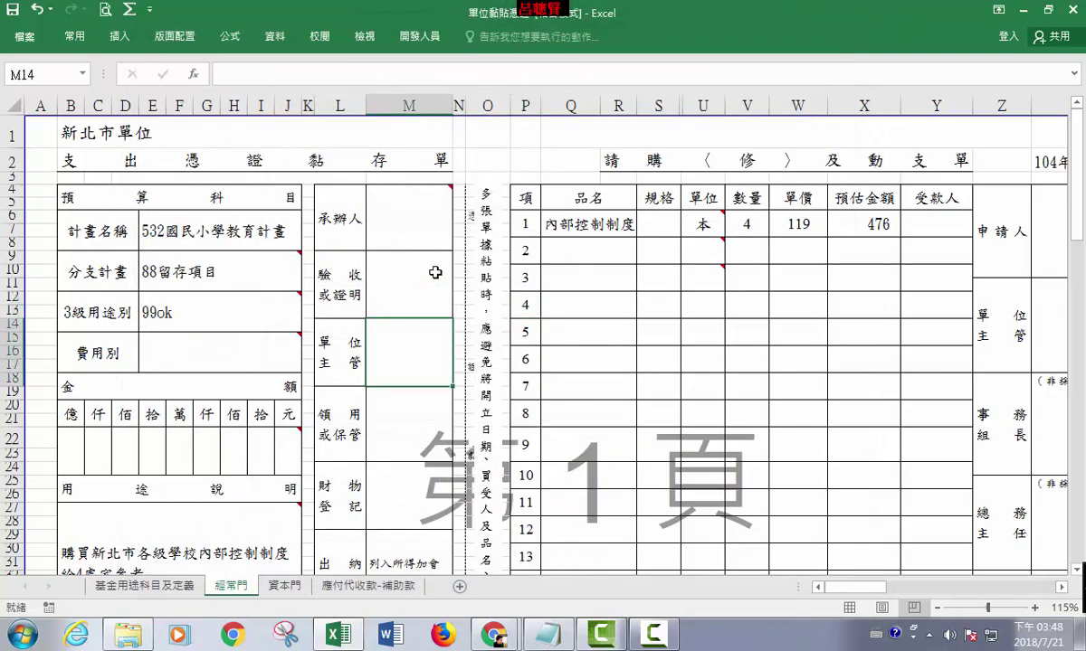
mouse_move(437, 203)
left_click(425, 274)
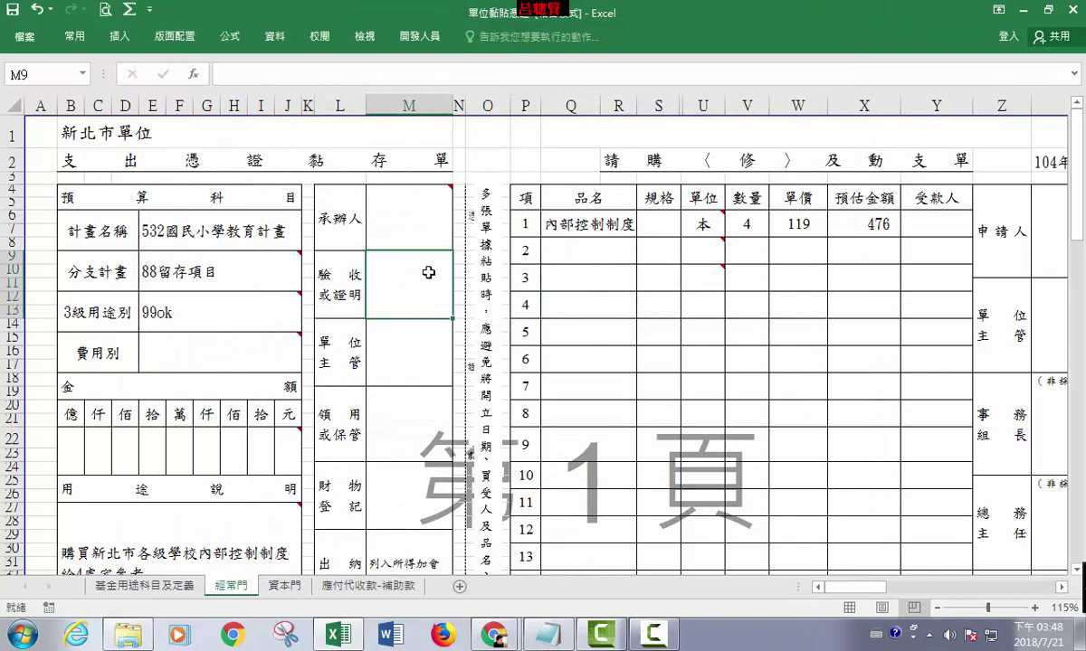
left_click(321, 37)
left_click(276, 77)
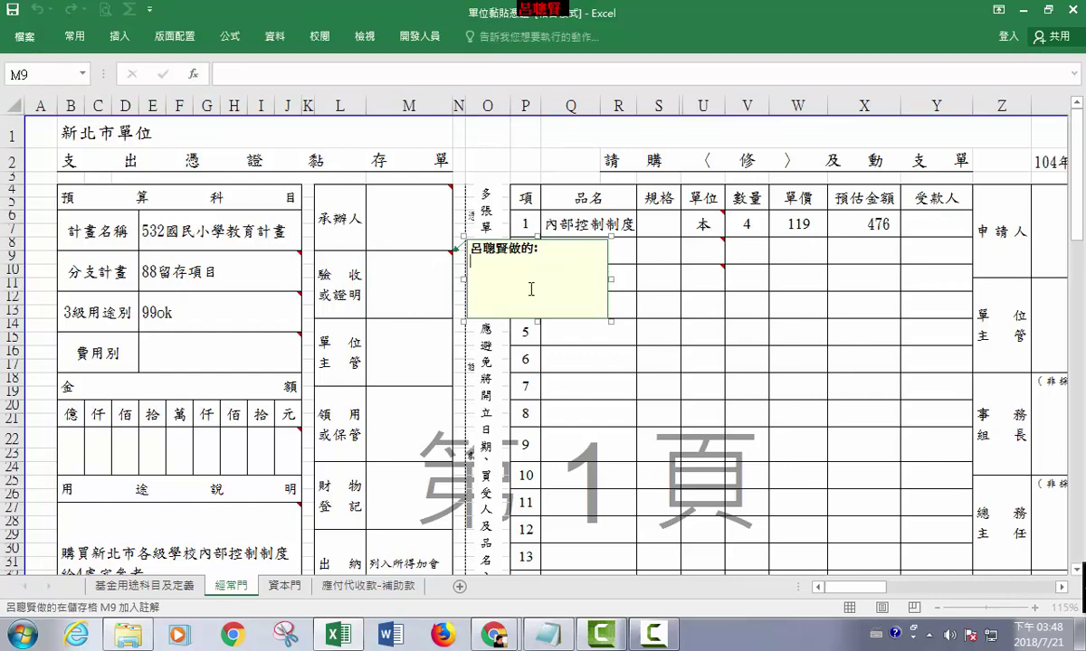
left_click(487, 439)
mouse_move(281, 345)
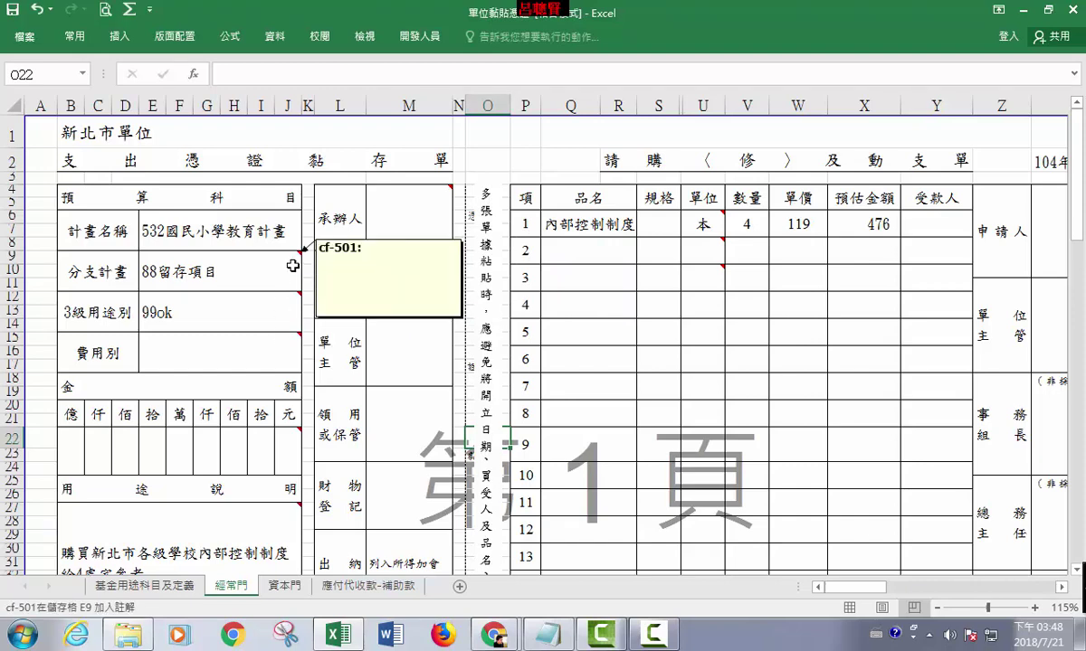
mouse_move(713, 255)
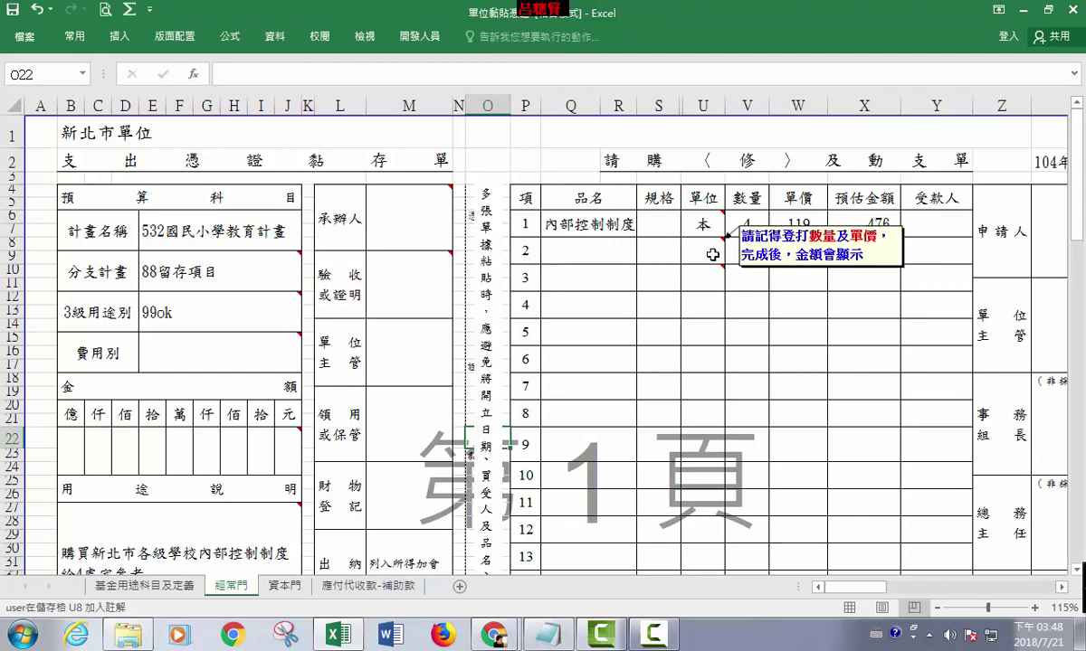